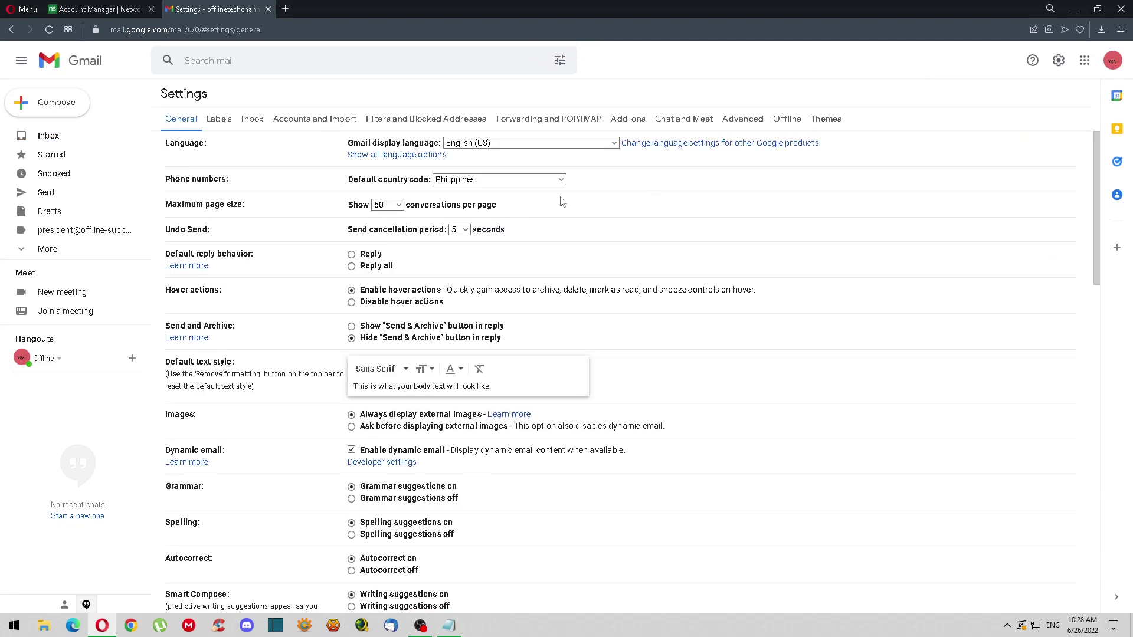
Open the Accounts and Import settings and highlight the 'Check mail from other accounts' section
click(309, 124)
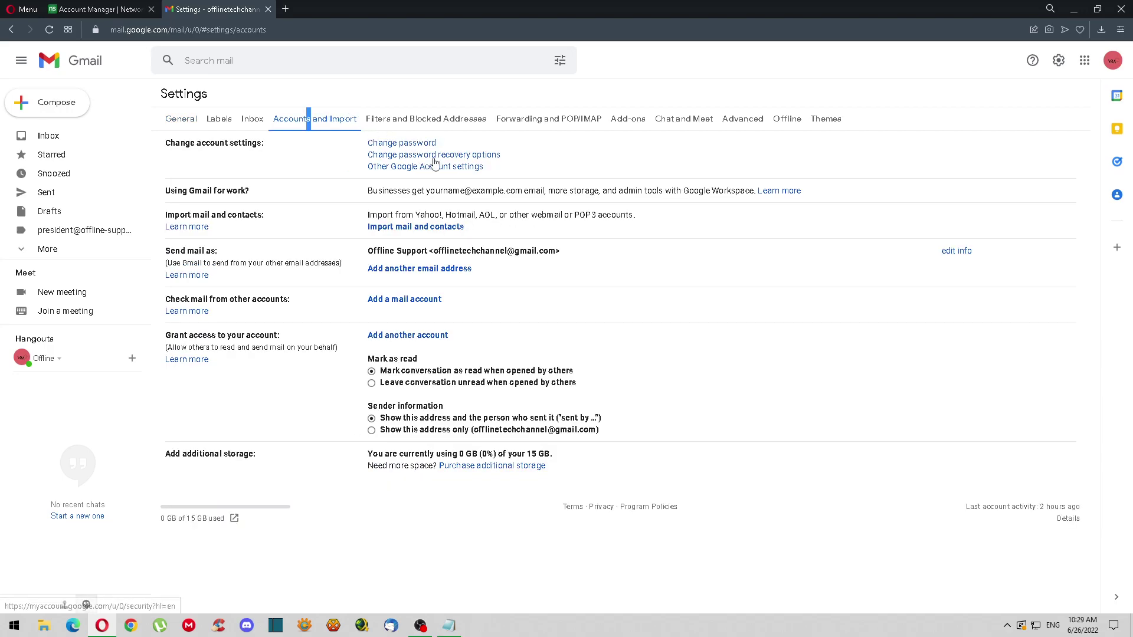
drag(290, 300, 170, 303)
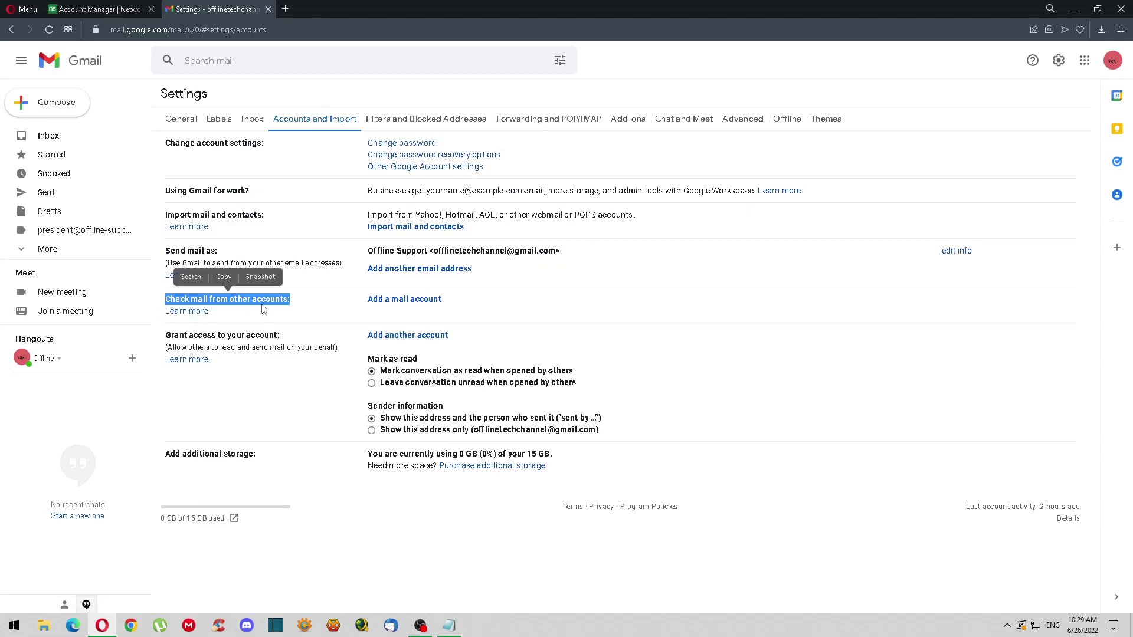
Add the offline-support.com mailbox via POP3 on mail.offline-support.com, port 110, with the saved username and password
click(385, 301)
click(177, 98)
click(174, 121)
click(184, 126)
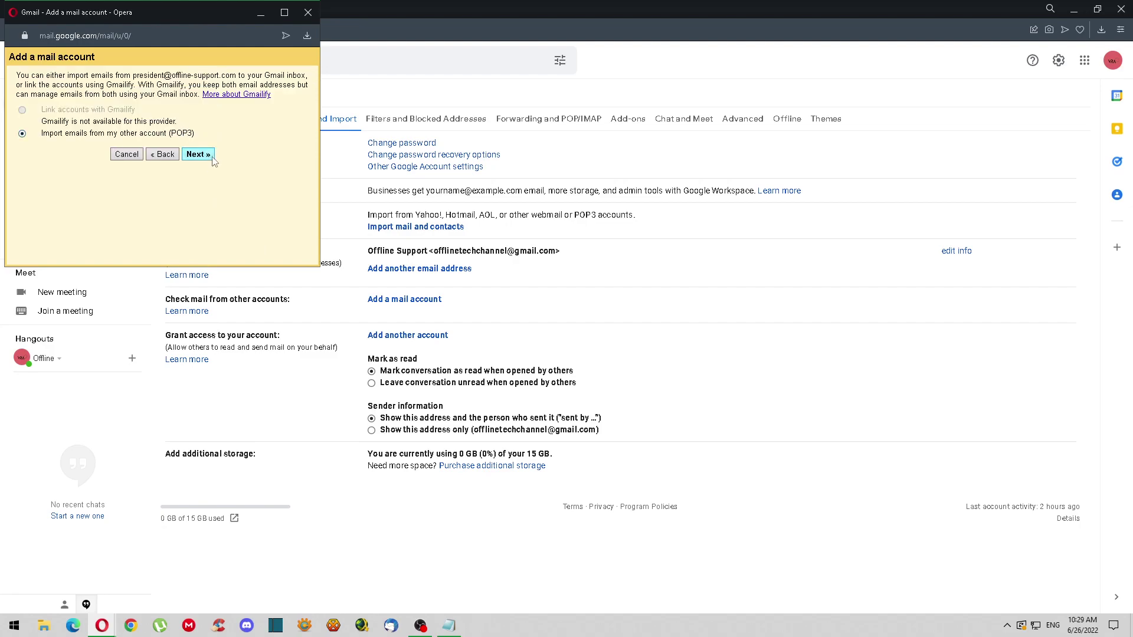
drag(200, 138, 37, 135)
click(195, 155)
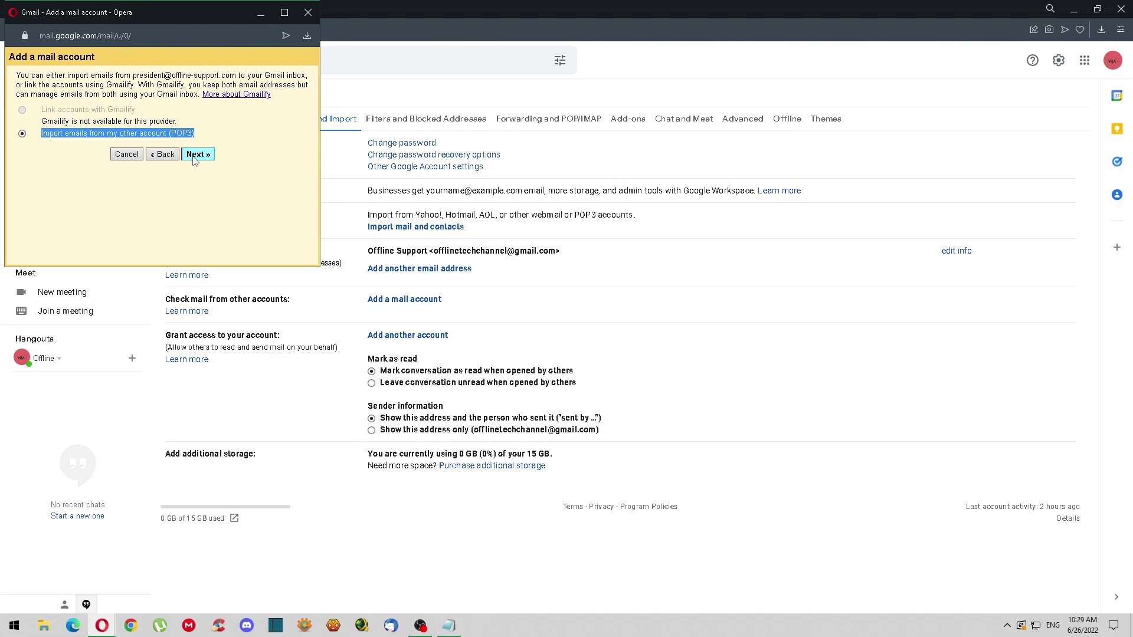
click(152, 116)
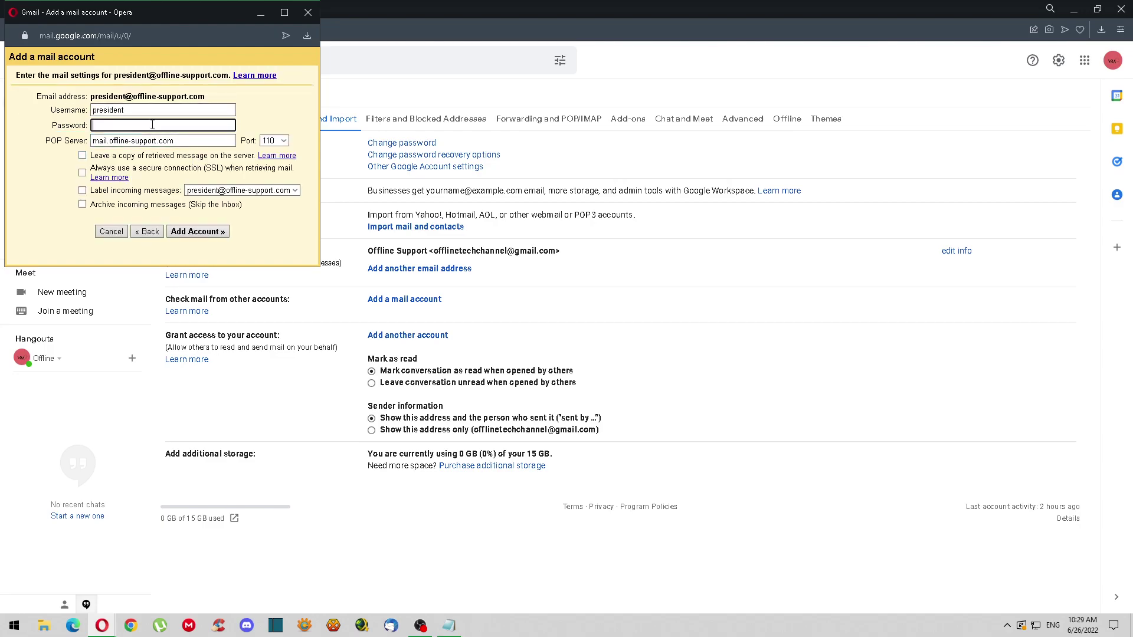
click(170, 132)
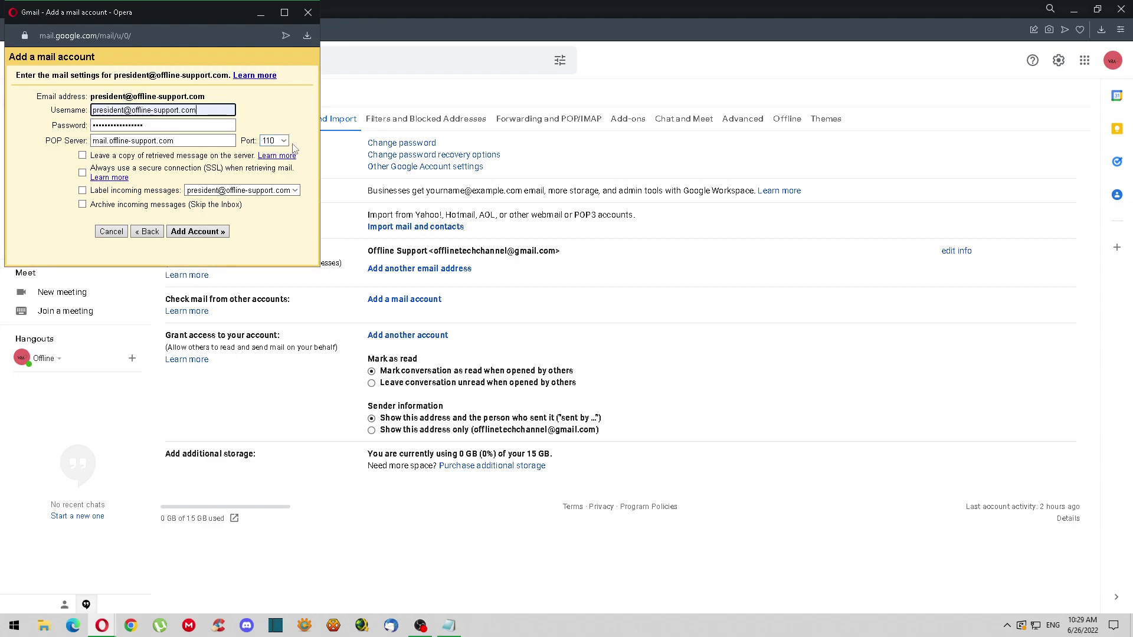
click(205, 235)
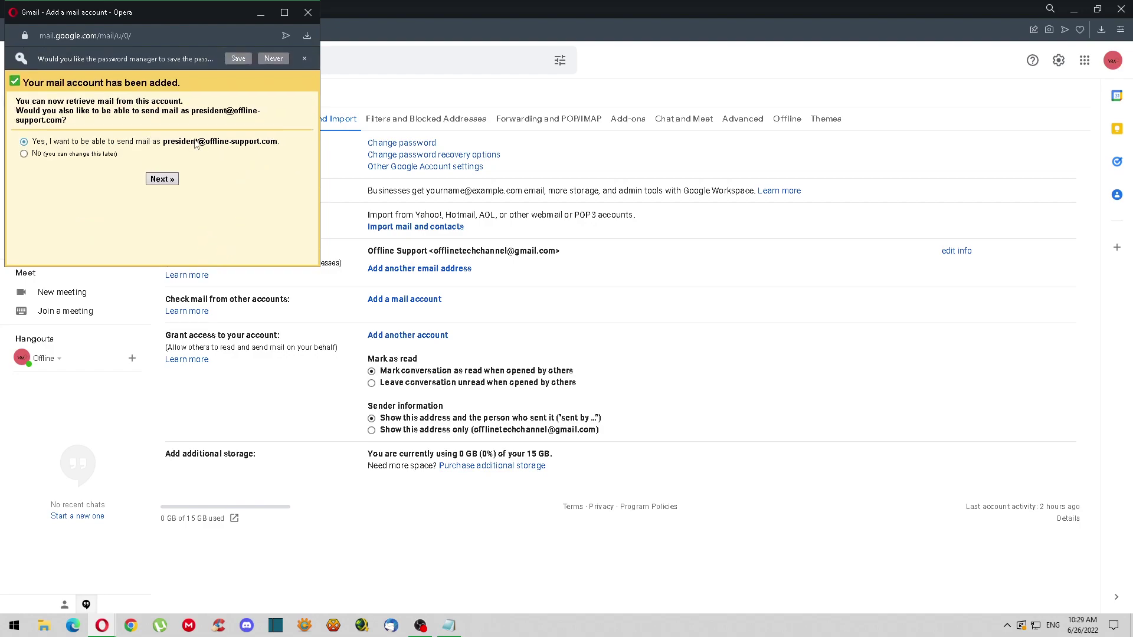
Choose to send as the address under the name Offline Support, with SMTP server smtp.offline-support.com
click(167, 187)
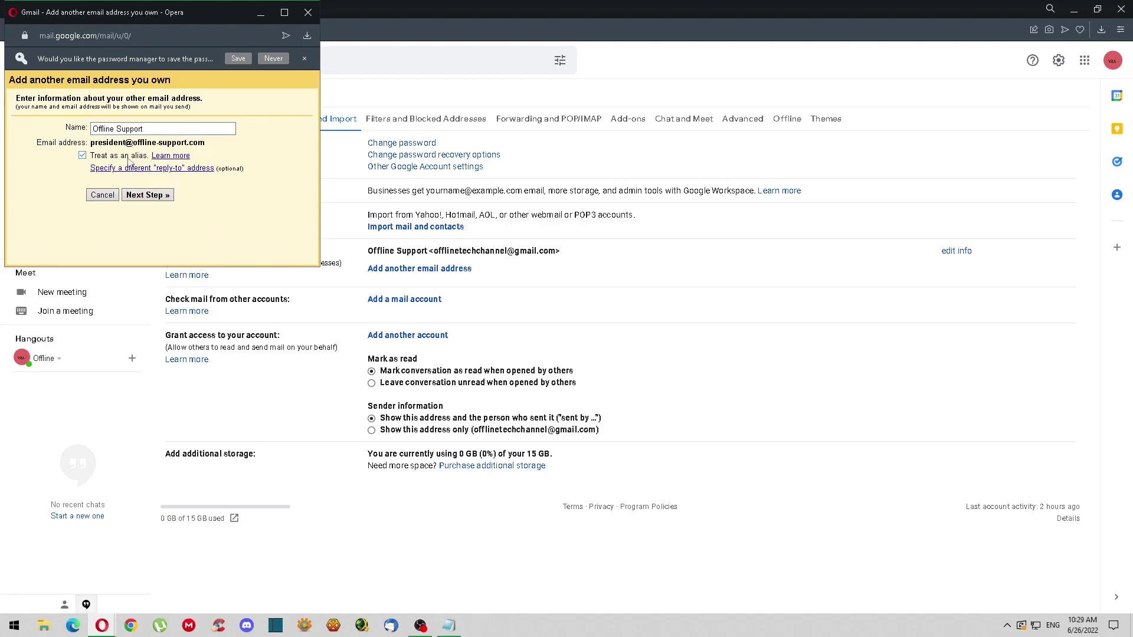
click(152, 197)
drag(199, 146, 96, 154)
text(s)
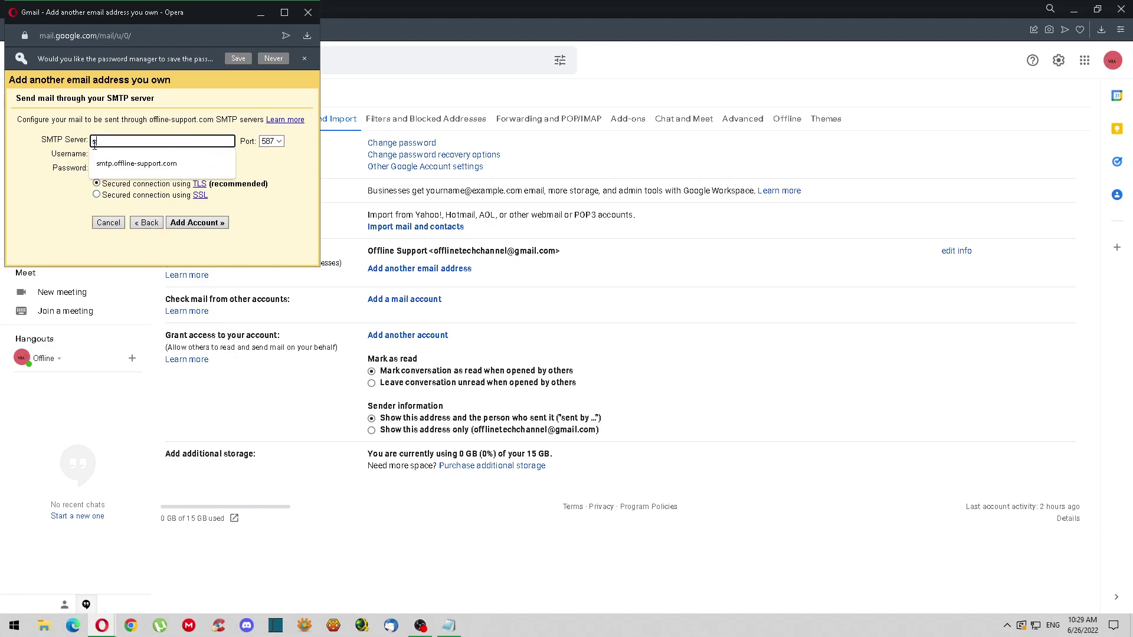
text(m)
click(129, 163)
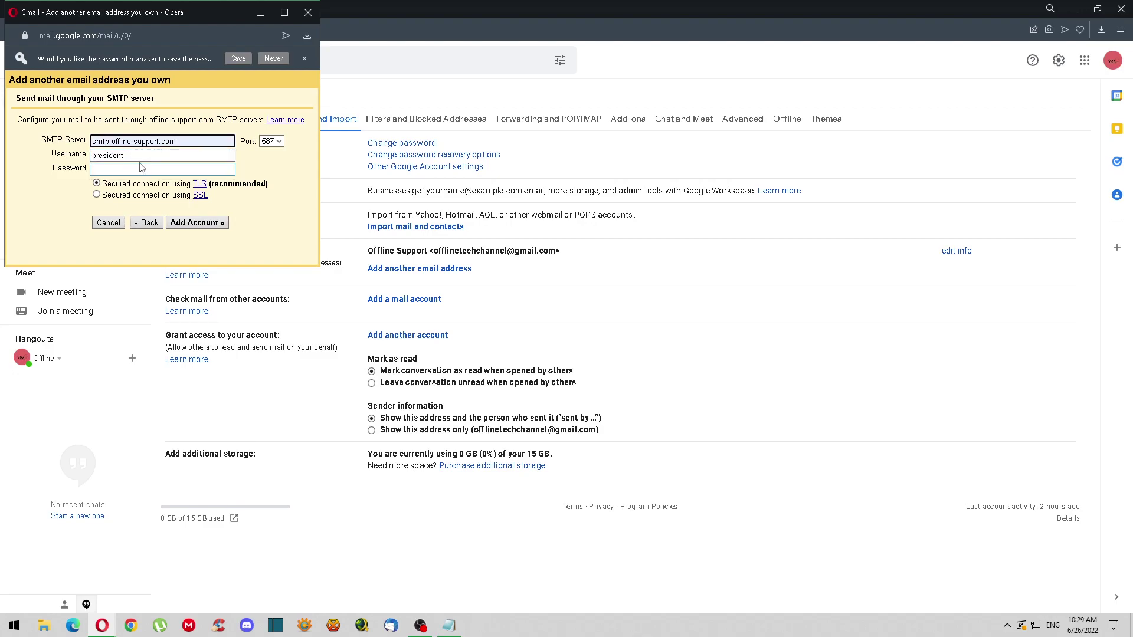
click(139, 133)
Enter the full address as username and the password, set port 25, unsecured, and submit
click(145, 154)
click(137, 144)
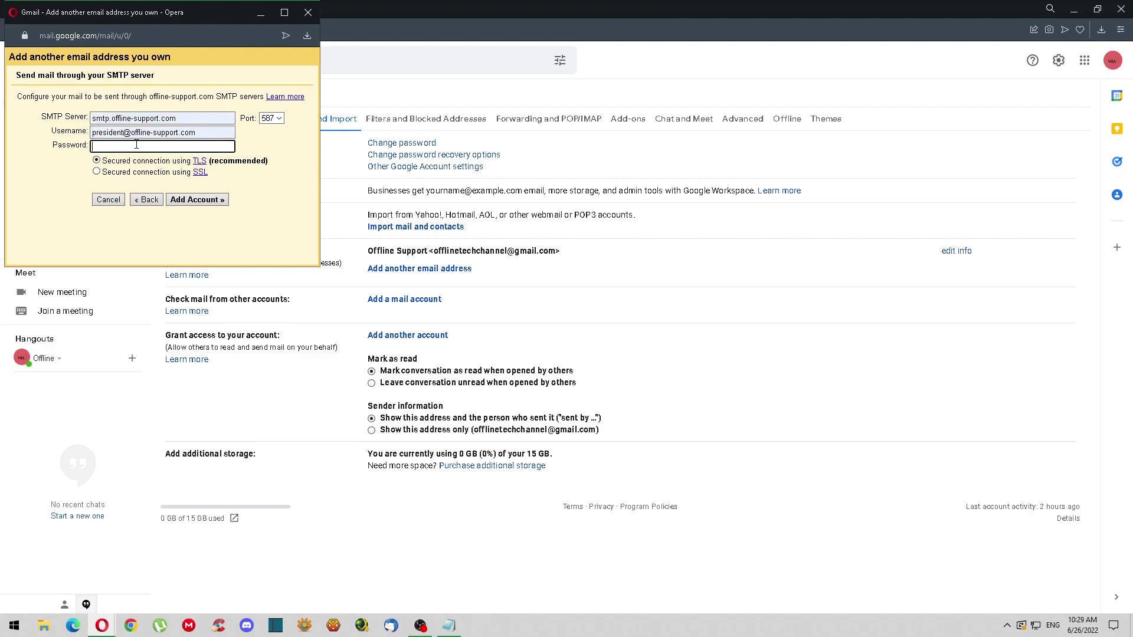
key(ctrl+v)
click(277, 118)
click(270, 130)
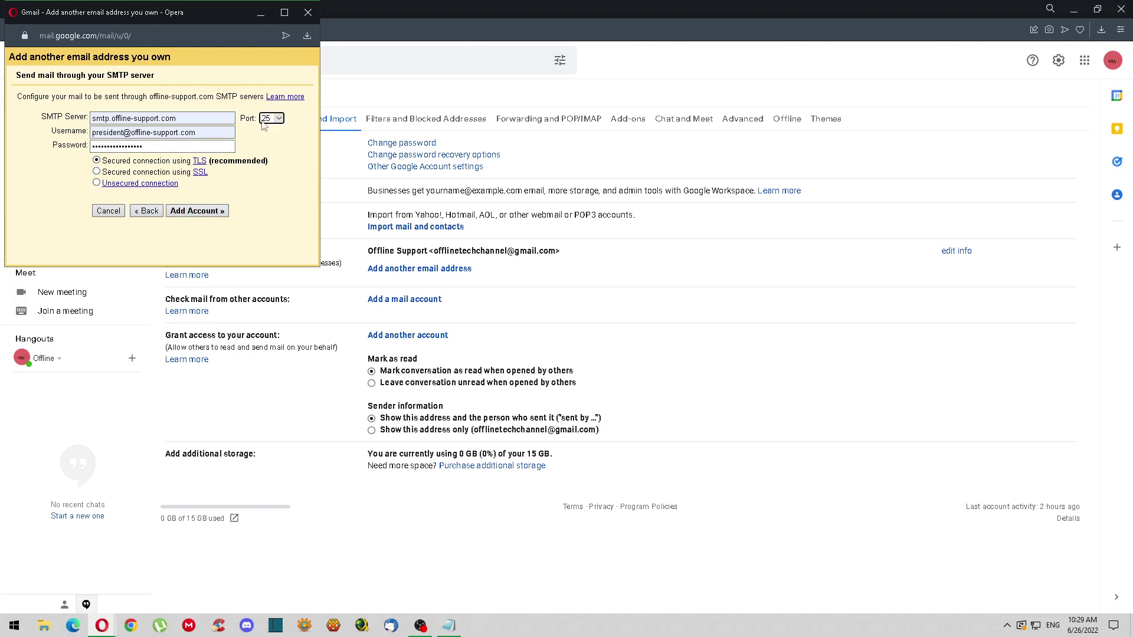
click(96, 183)
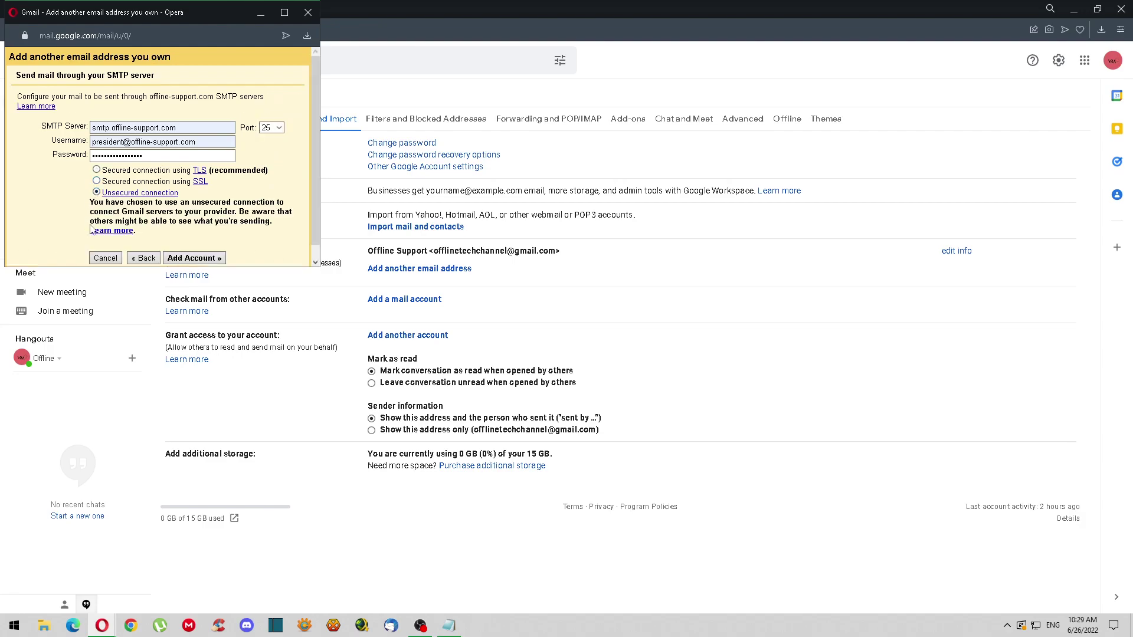
click(195, 245)
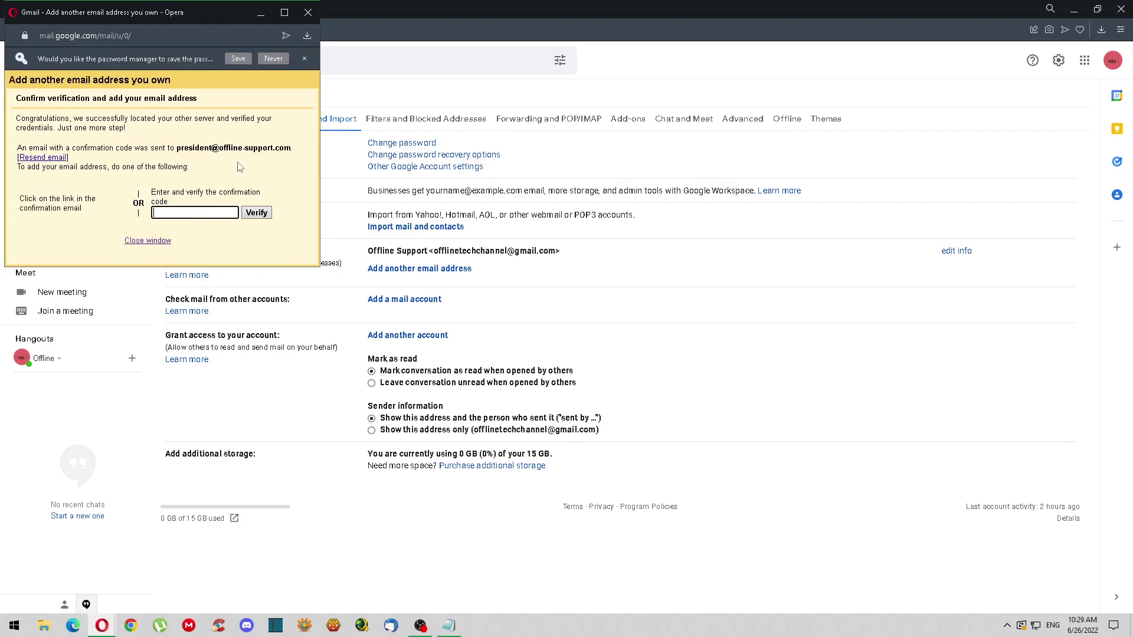
Set the verification window aside and check the empty inbox and offline-support.com label
drag(185, 16, 949, 122)
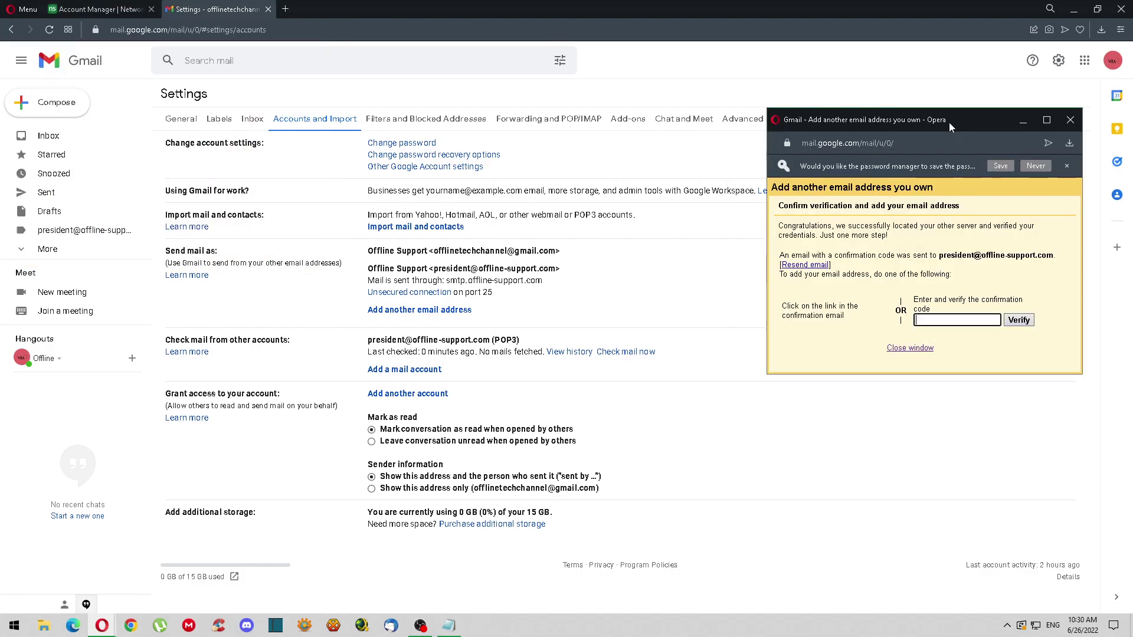
click(100, 145)
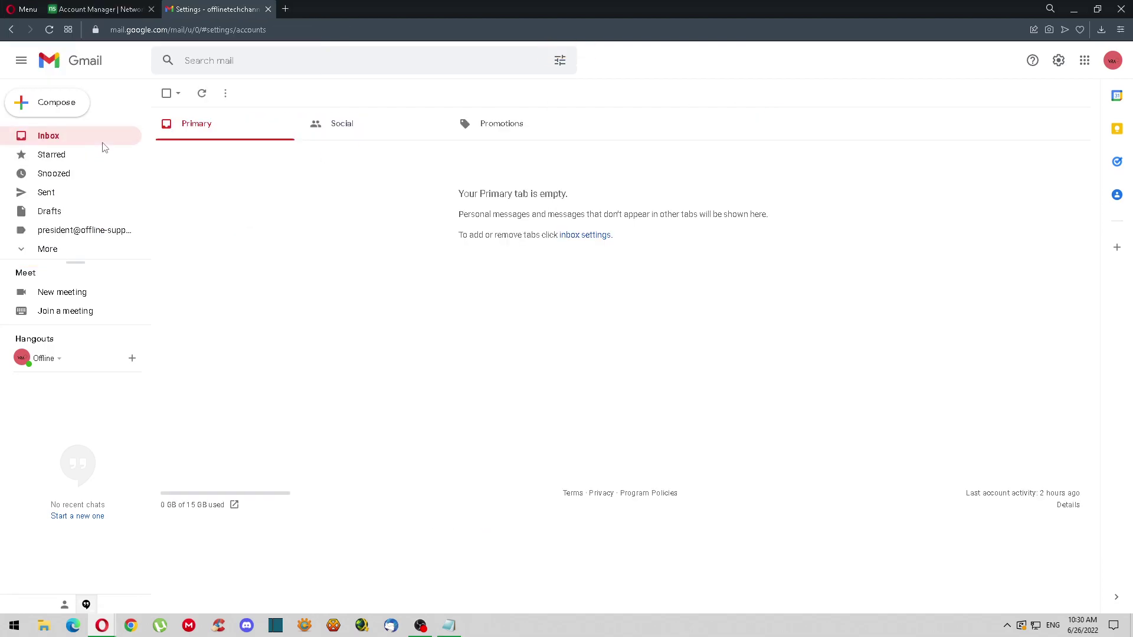
click(80, 254)
click(88, 231)
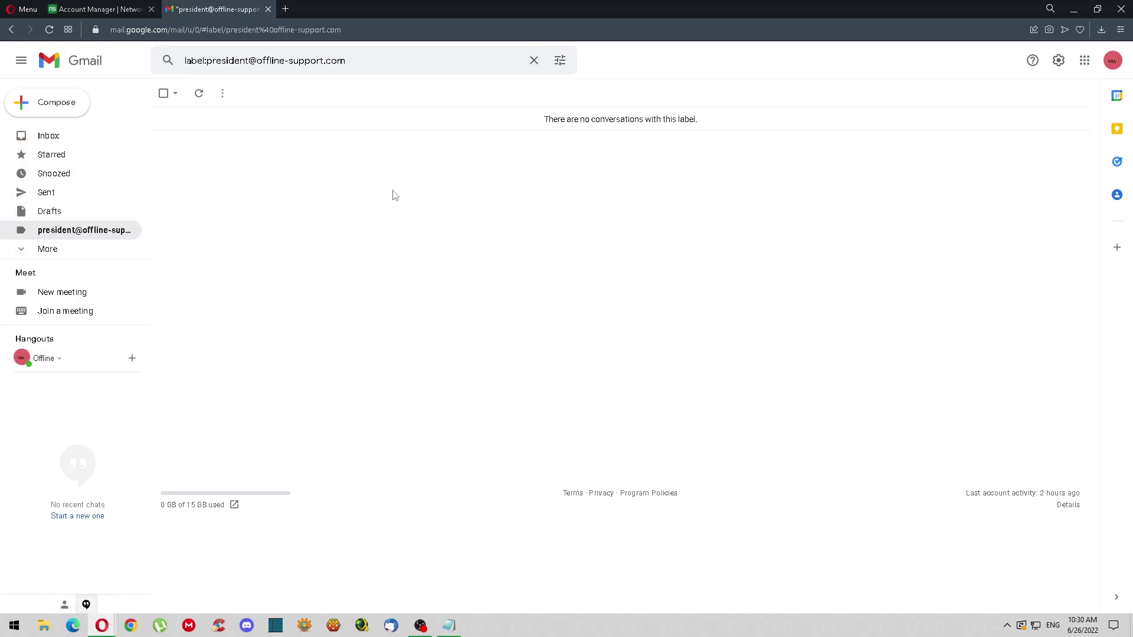
drag(111, 231, 71, 144)
Refresh the inbox, open the Gmail Team confirmation email and select its confirmation code
click(200, 103)
click(203, 102)
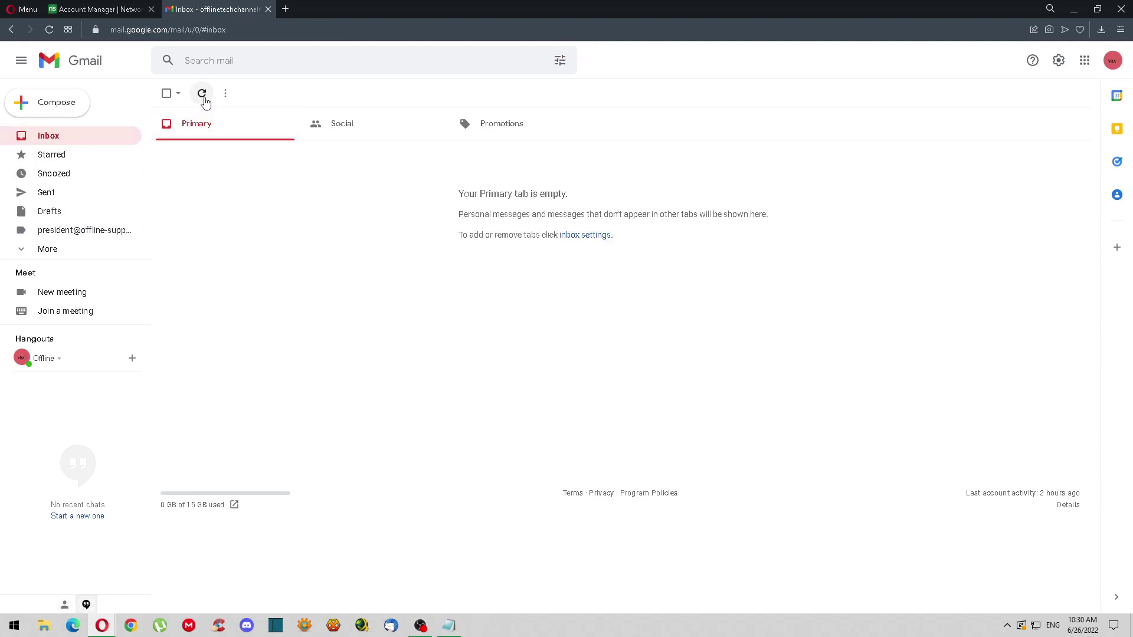
click(203, 100)
click(402, 153)
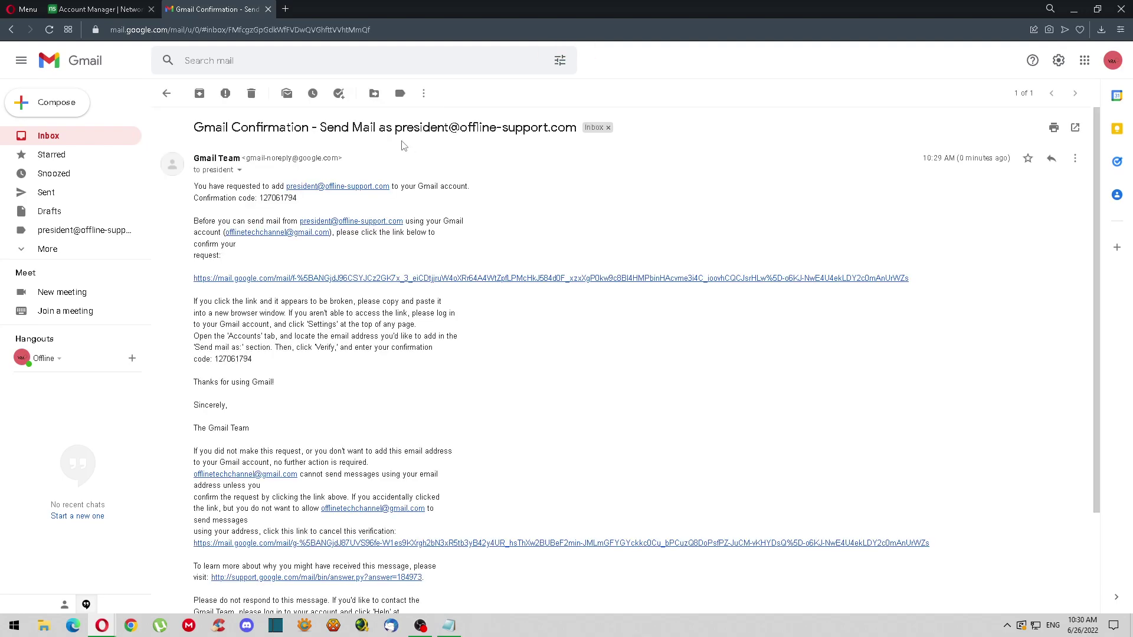
drag(258, 200, 316, 209)
click(276, 198)
double_click(279, 199)
key(ctrl+c)
Paste the confirmation code into the verification window, verify it, and return to the inbox
mouse_move(102, 626)
click(158, 595)
key(ctrl+v)
click(1025, 304)
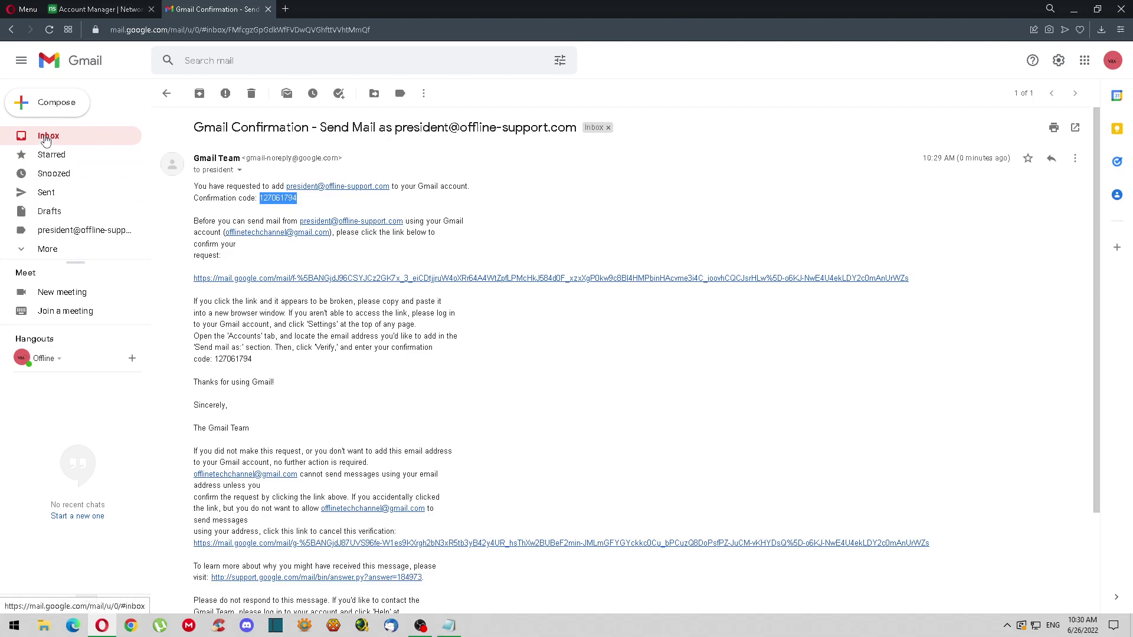
click(47, 137)
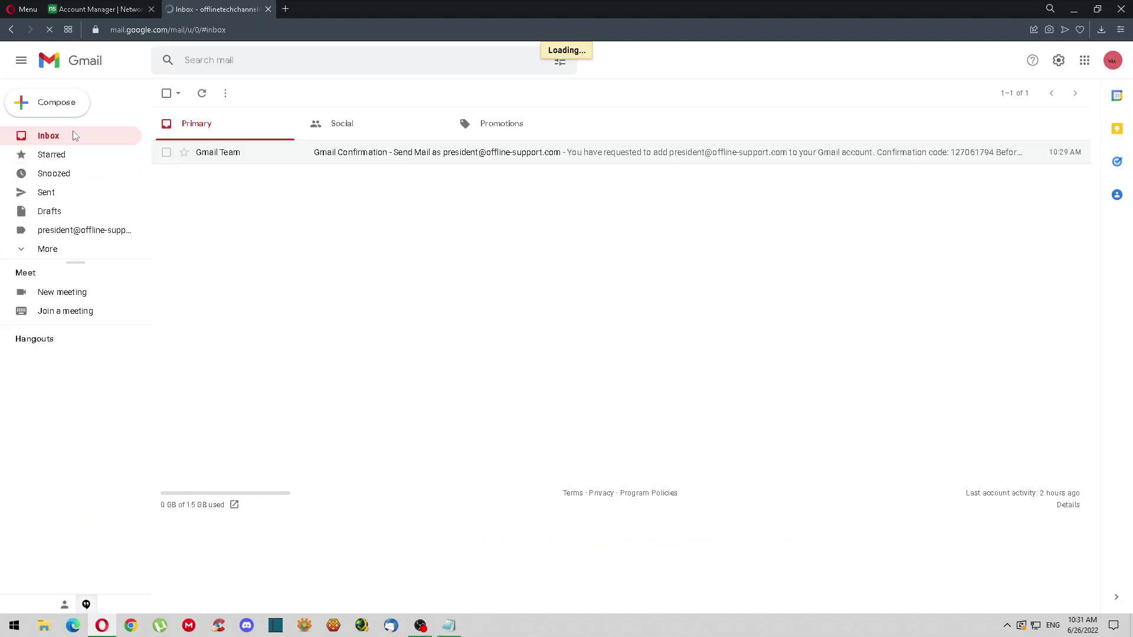
Start a new email addressed to the account's own Gmail address
click(66, 107)
click(65, 211)
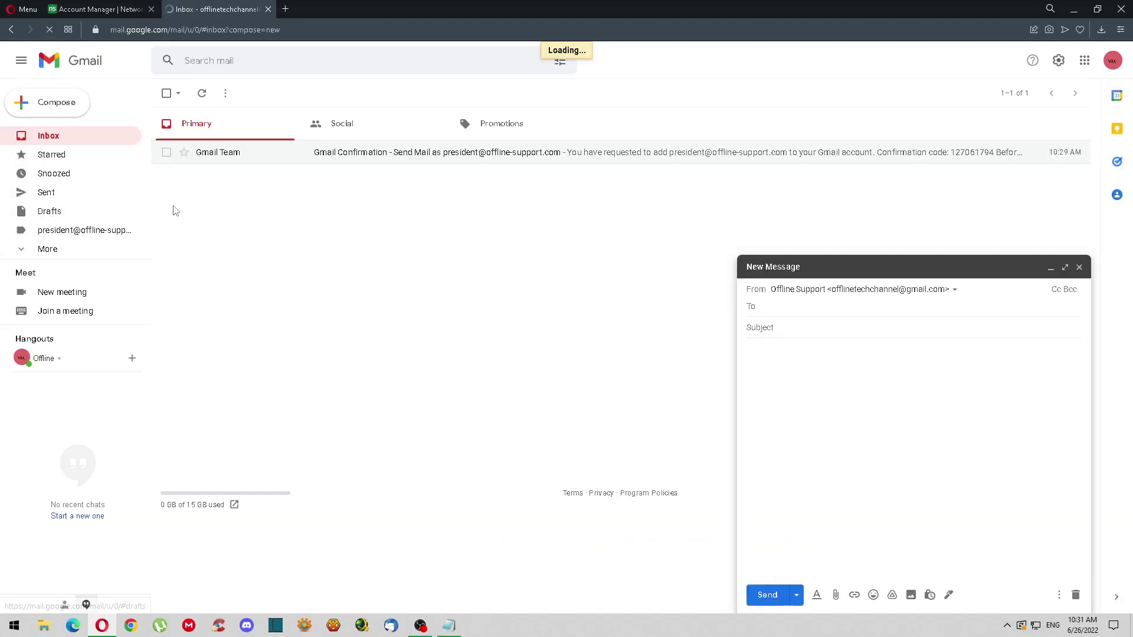
click(101, 139)
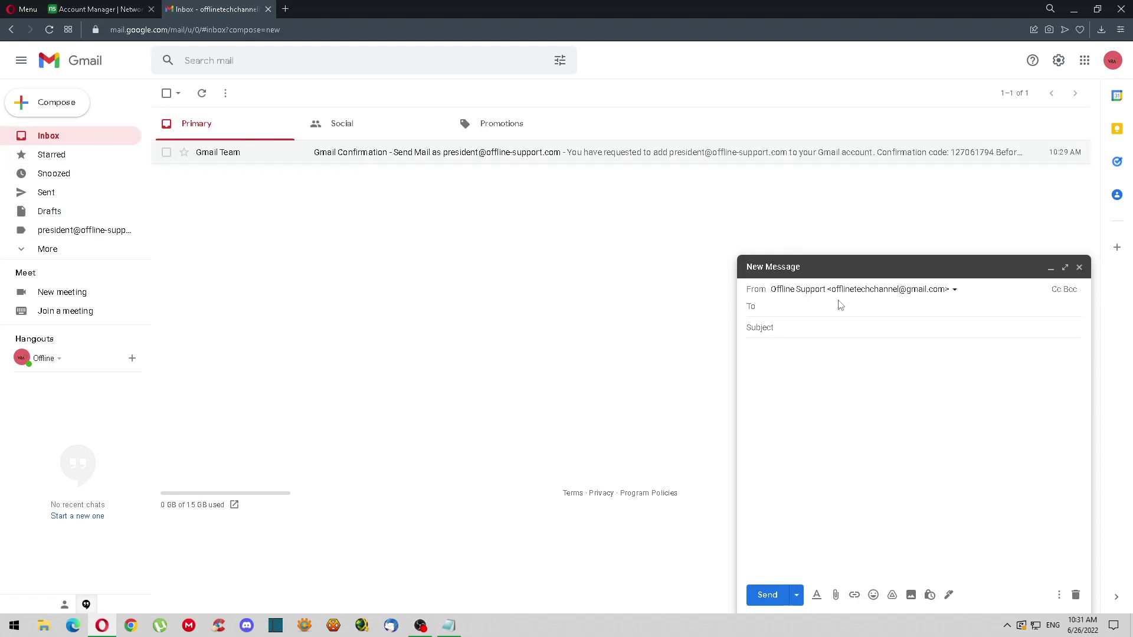
click(816, 307)
text(p)
key(BackSpace)
key(Return)
Give it subject 'Email test' and body 'test 12345', and send it
key(Tab)
text(Em)
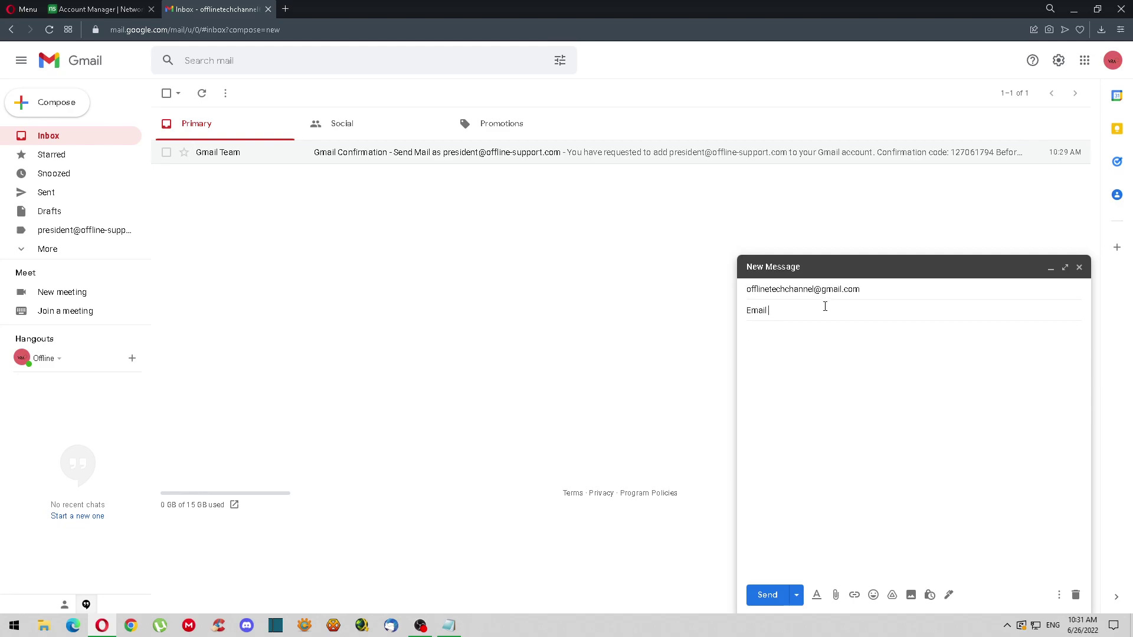
key(Tab)
text(te)
click(769, 595)
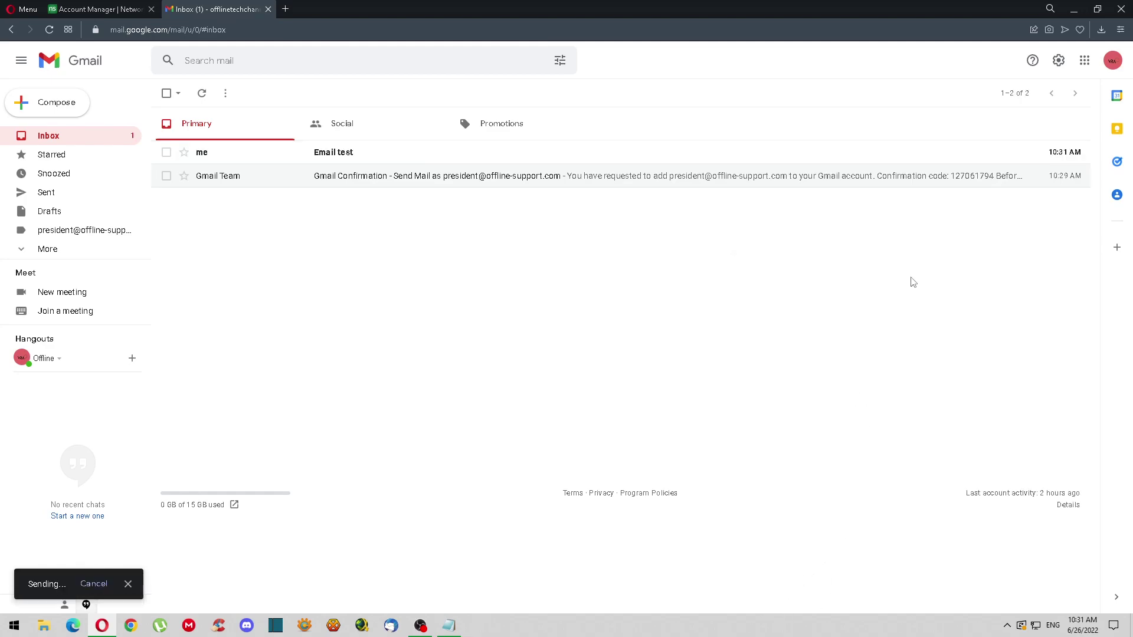
Open the received 'Email test' message and inspect its full sender and recipient details
click(369, 161)
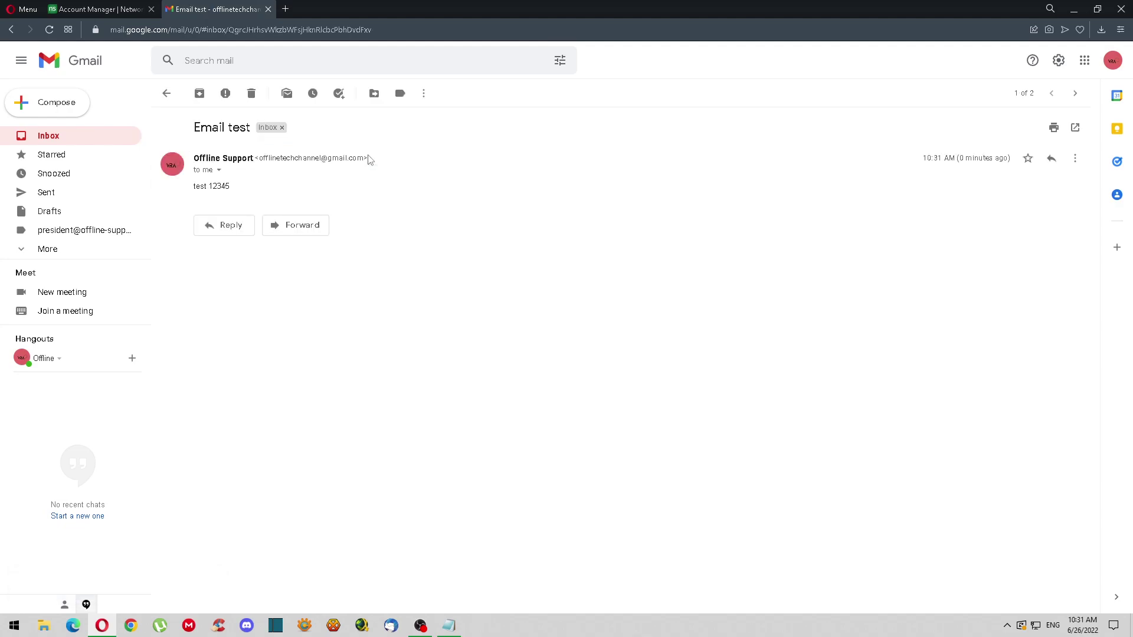
drag(297, 188, 332, 180)
click(283, 189)
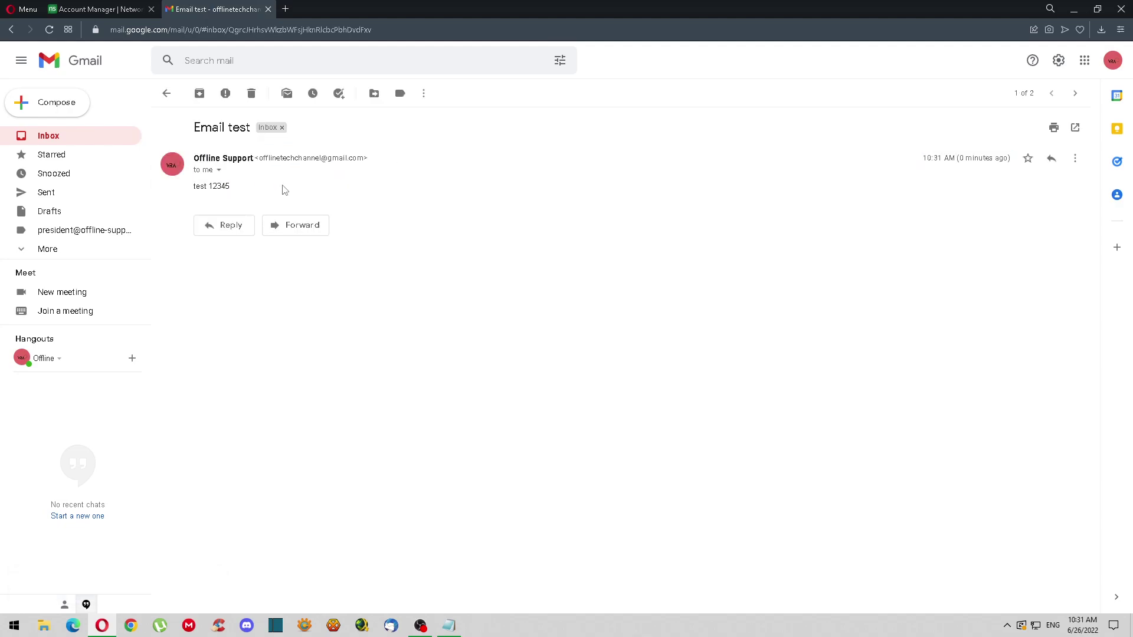
click(219, 170)
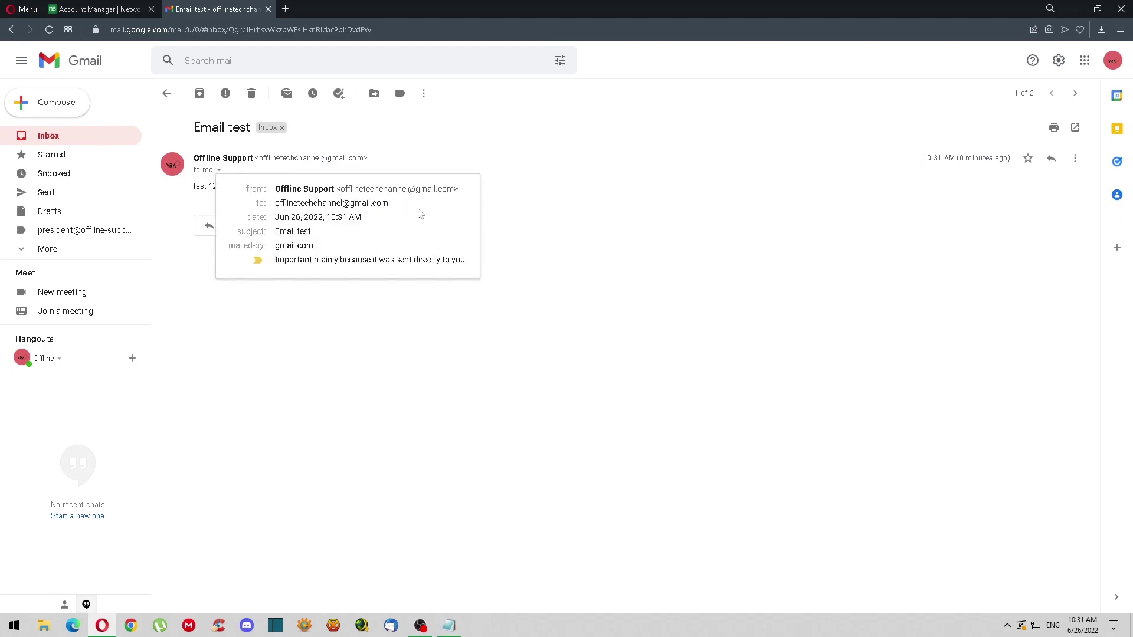
drag(455, 190, 314, 190)
click(683, 225)
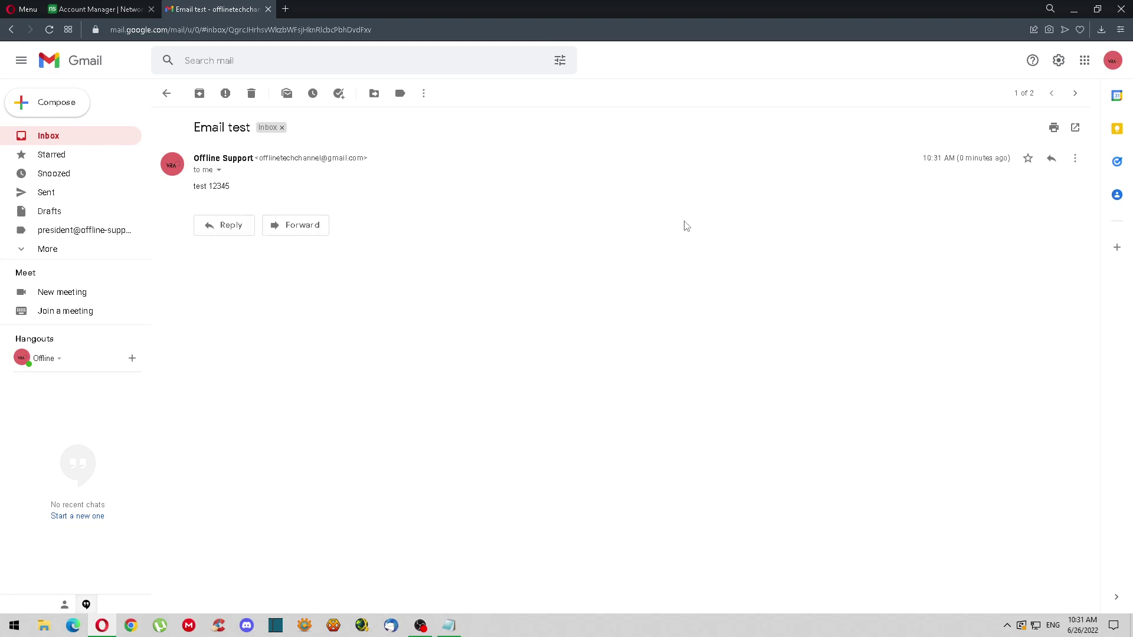
click(48, 128)
Send 'Email calibration!' from the custom-domain address to the account's own Gmail address
click(47, 104)
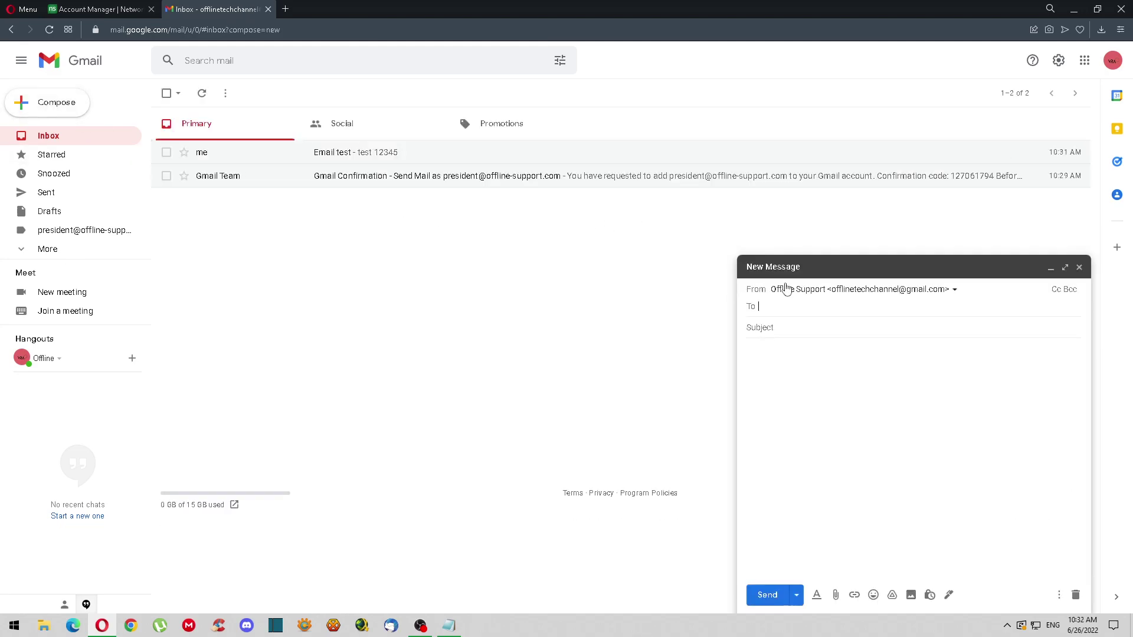
click(871, 295)
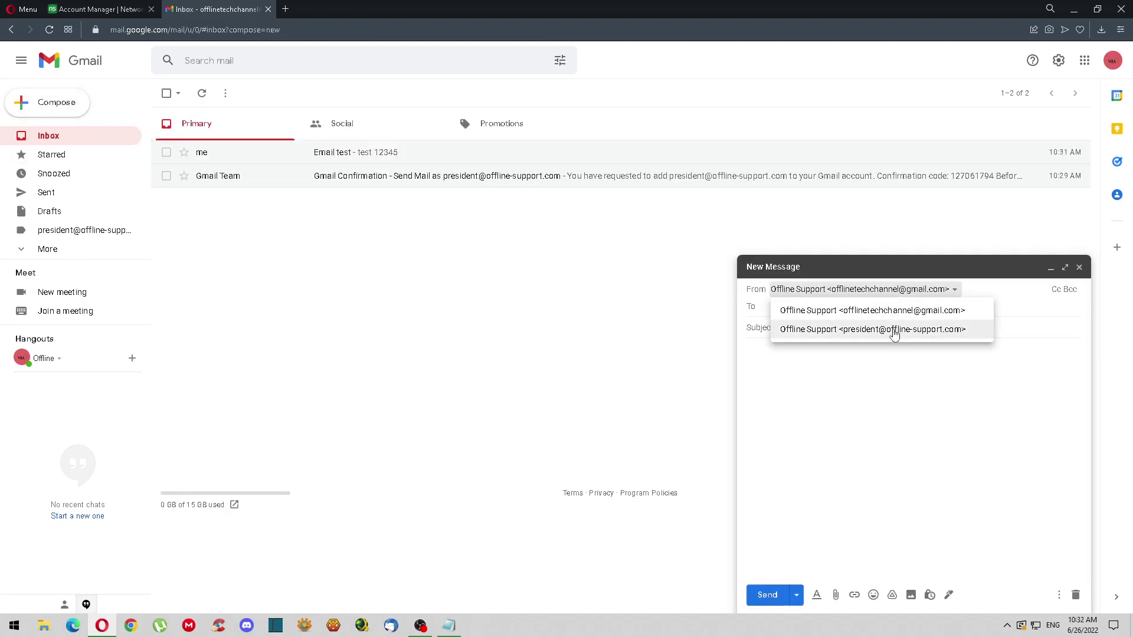
click(822, 329)
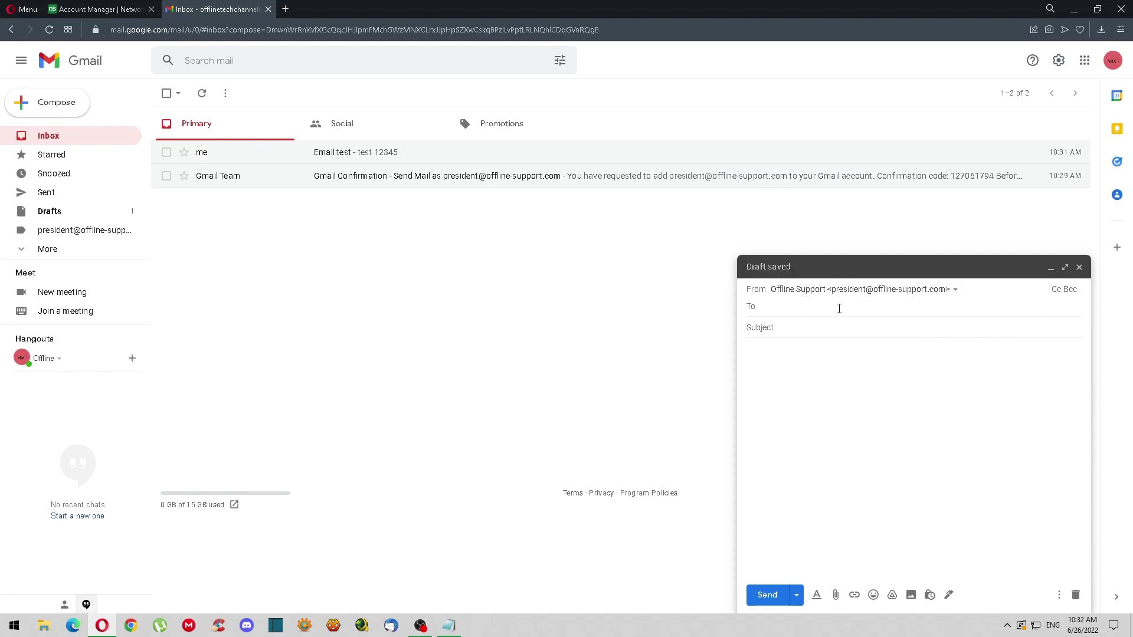
text(offline)
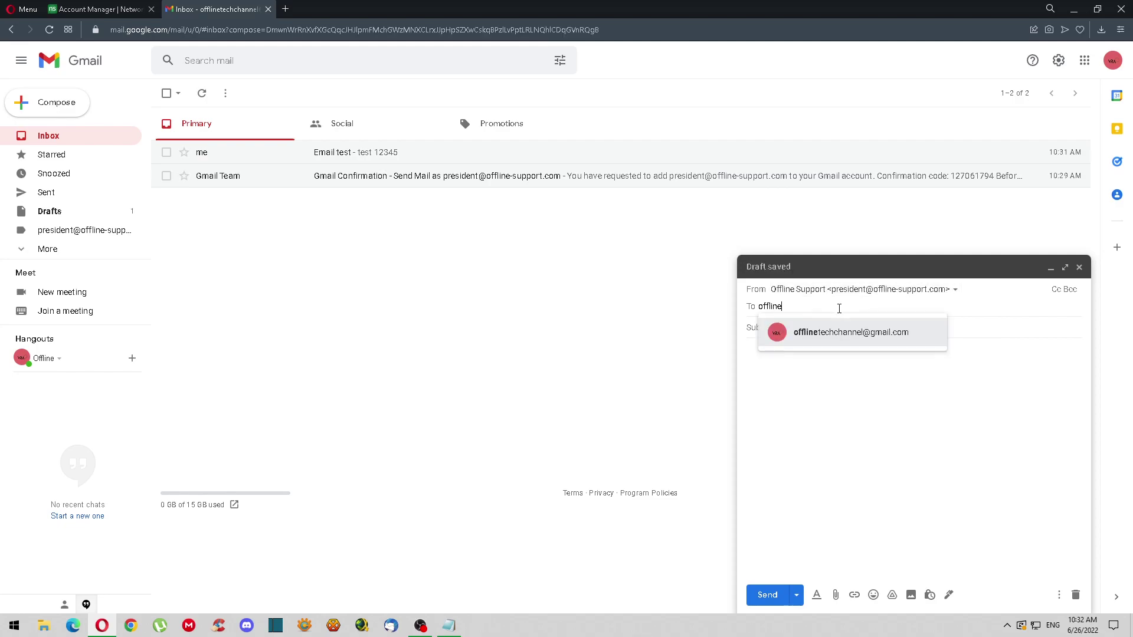
click(860, 333)
text(Email calibratio)
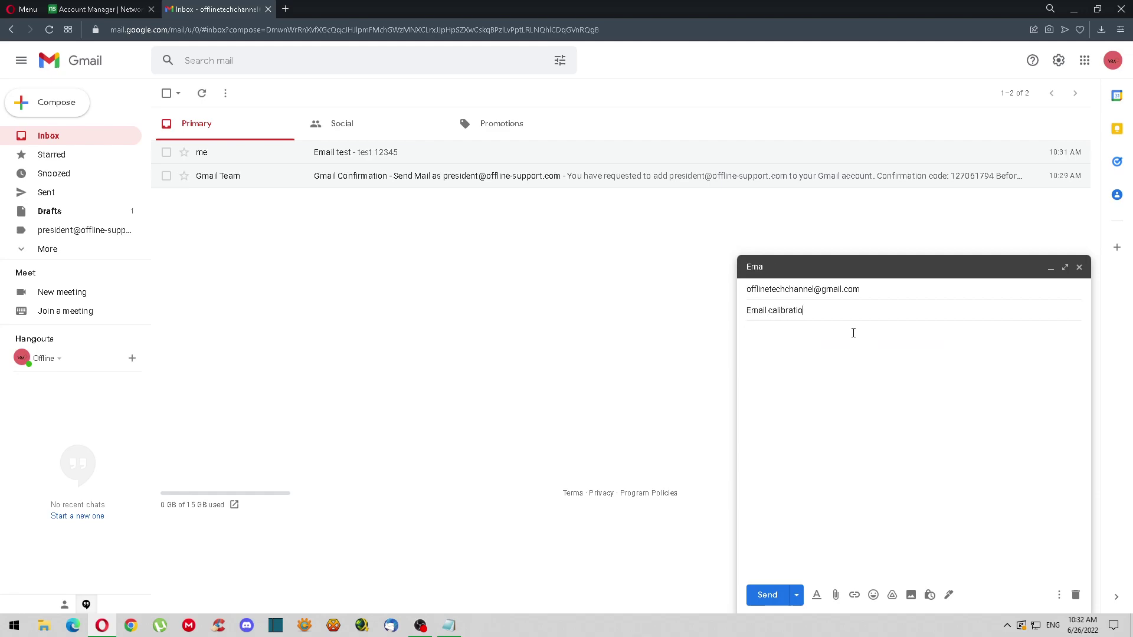
key(Tab)
text(te)
click(765, 597)
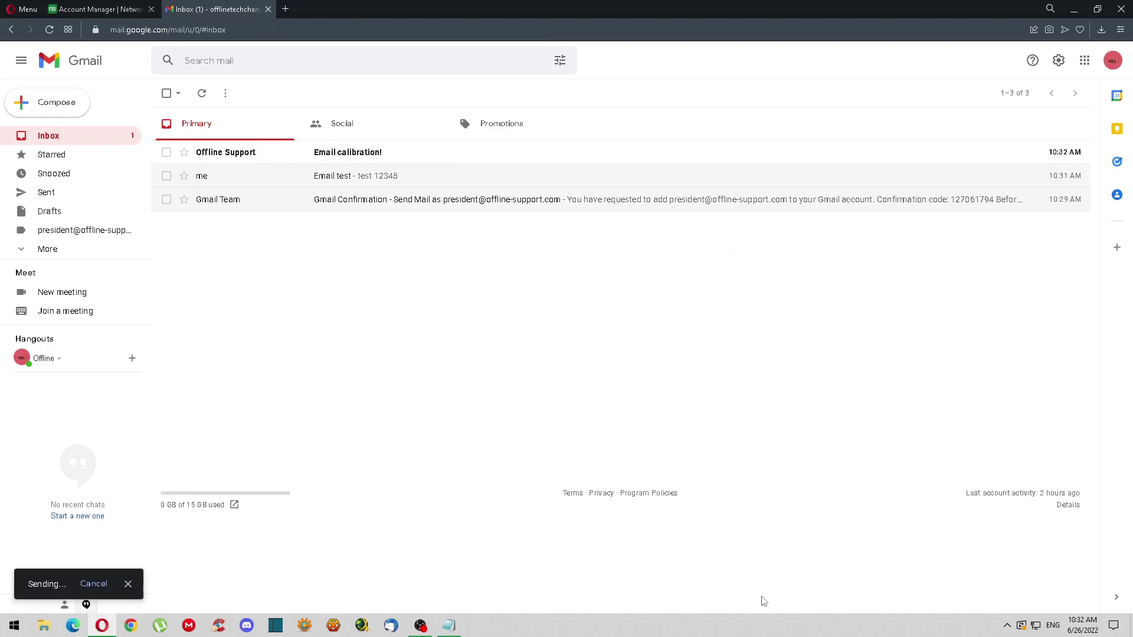
Open the received calibration message, then move all three inbox conversations to Trash
click(381, 153)
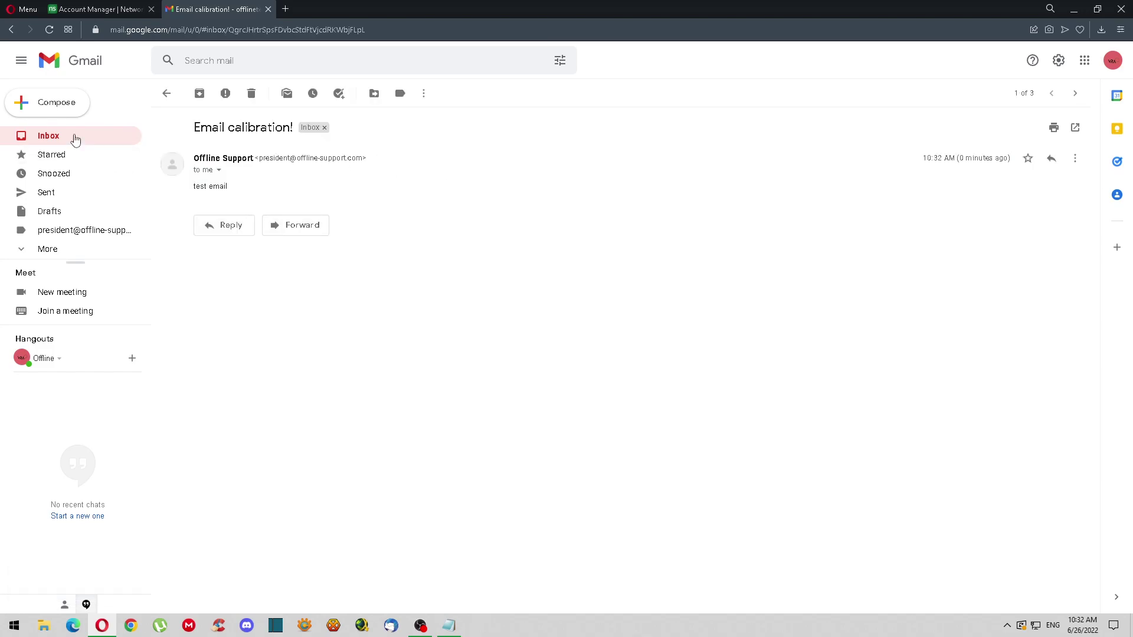
click(49, 136)
click(166, 152)
click(166, 176)
click(166, 199)
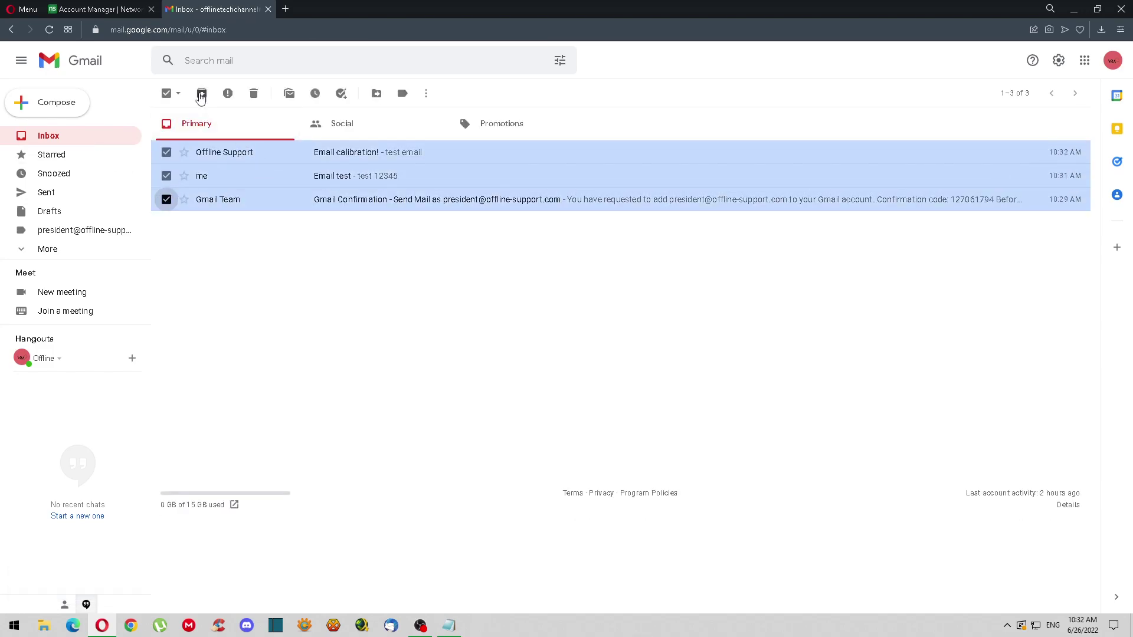
click(254, 93)
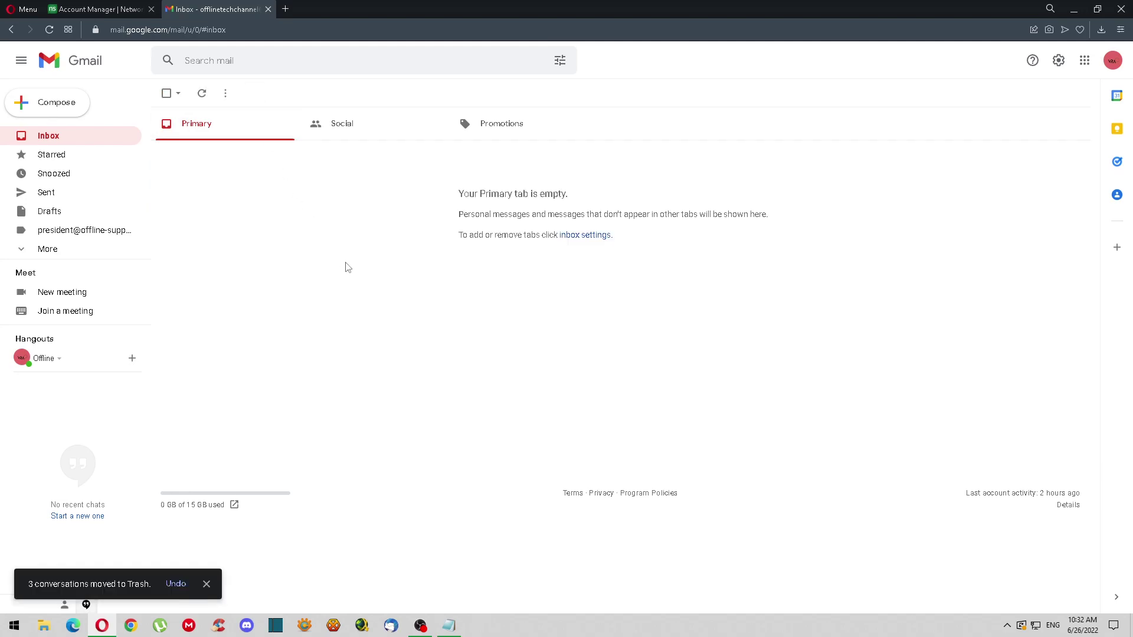
click(76, 111)
Send 'Email test for google email' from the offline-support.com address to your own Gmail address
click(915, 290)
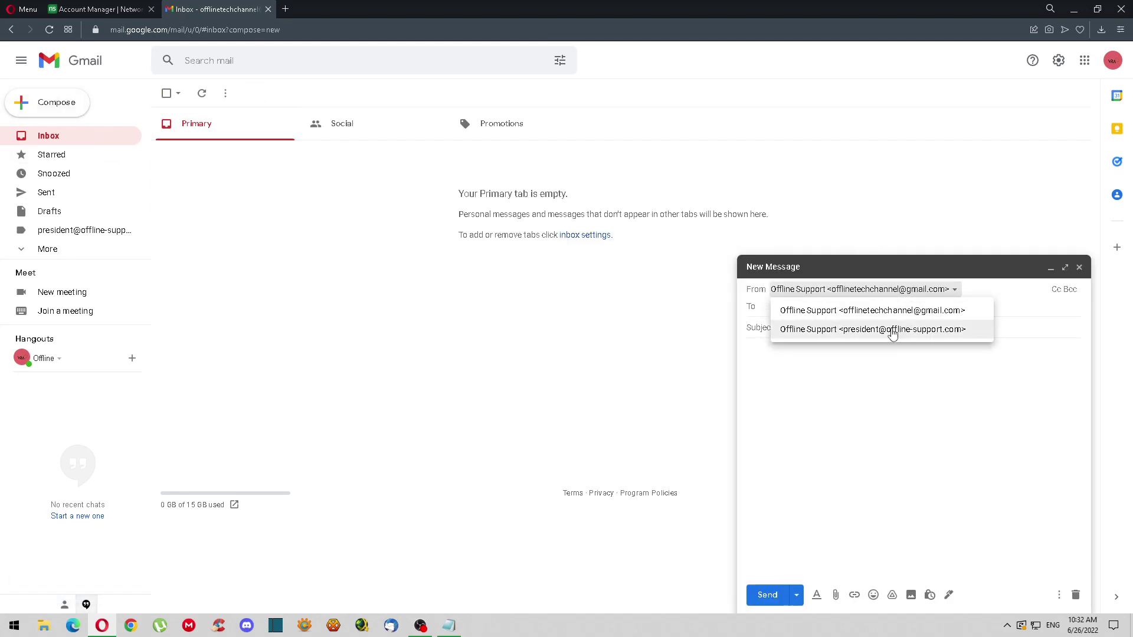
click(823, 329)
click(860, 325)
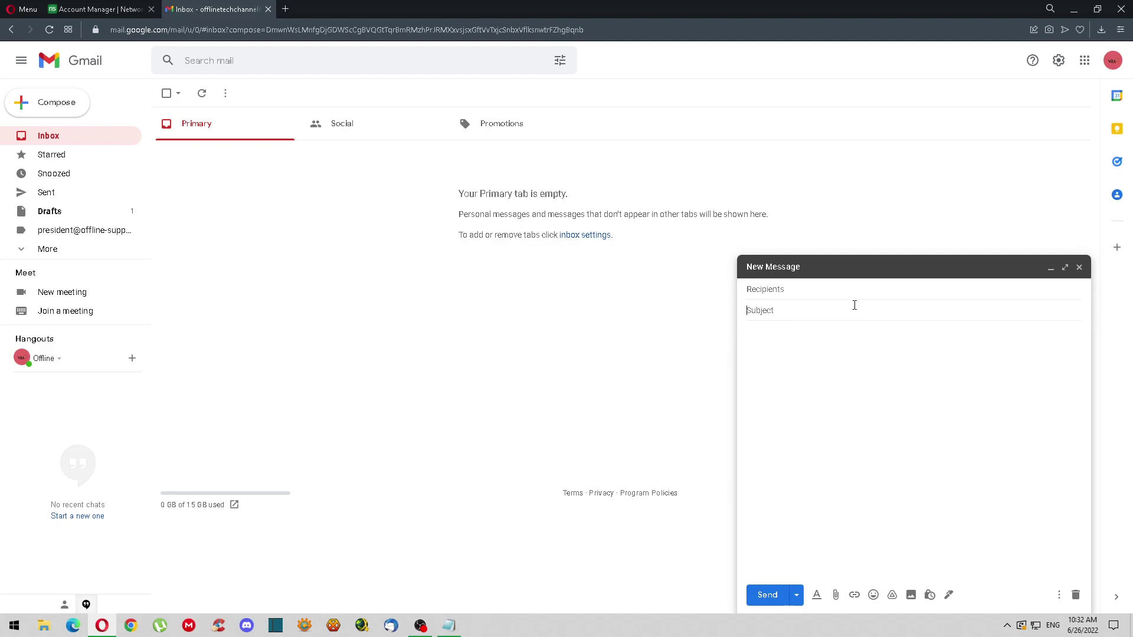
click(810, 290)
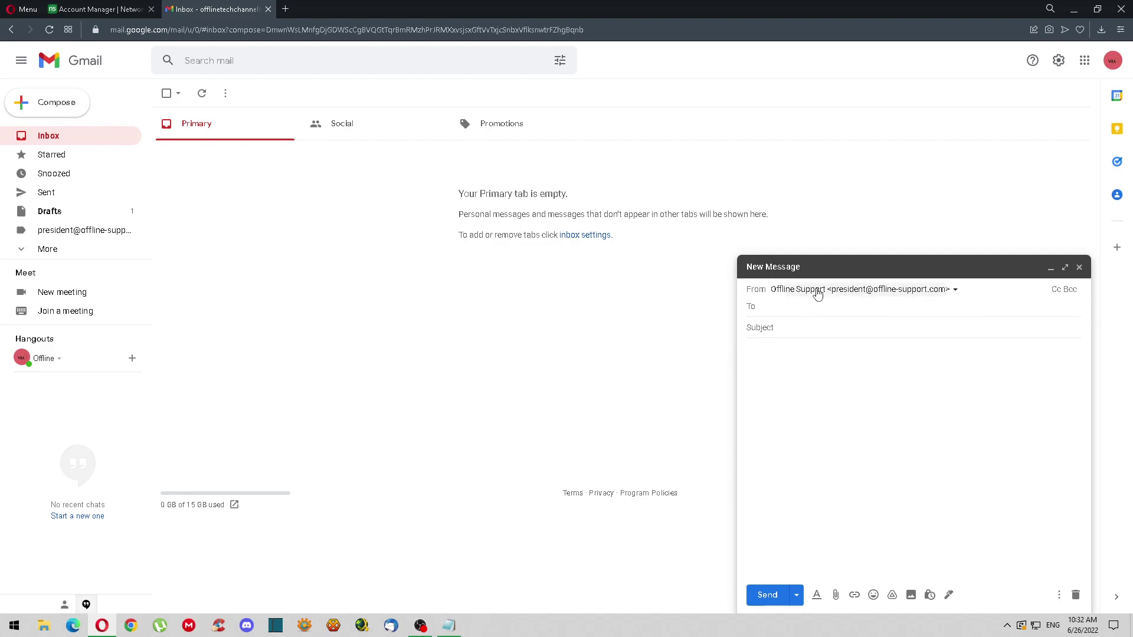
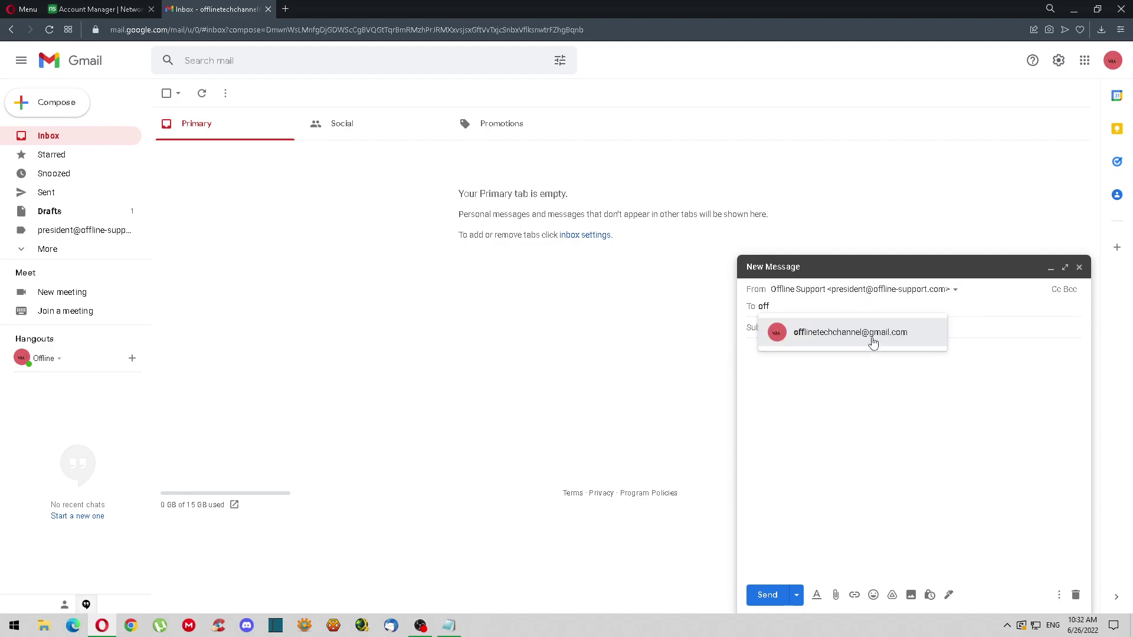
click(872, 333)
text(Email test for google email)
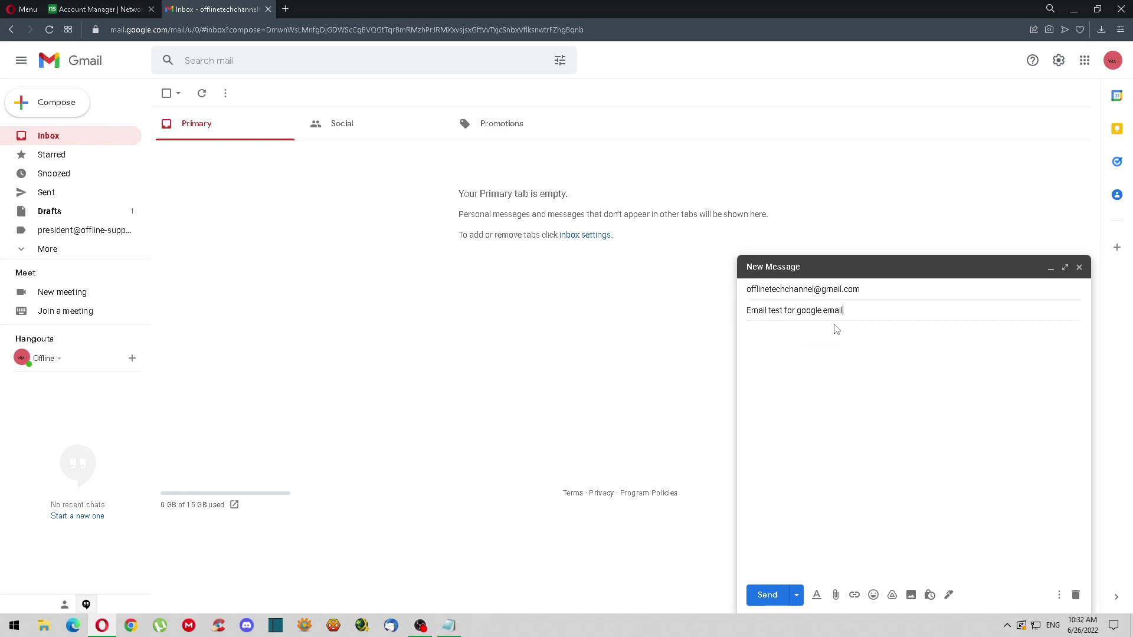
click(837, 329)
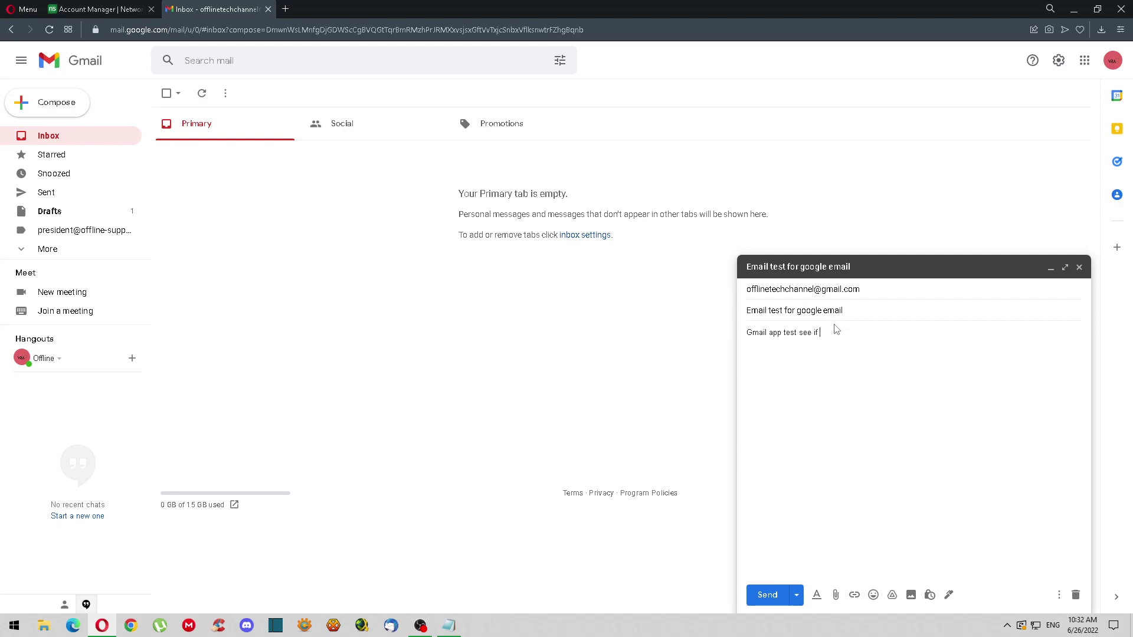
click(767, 594)
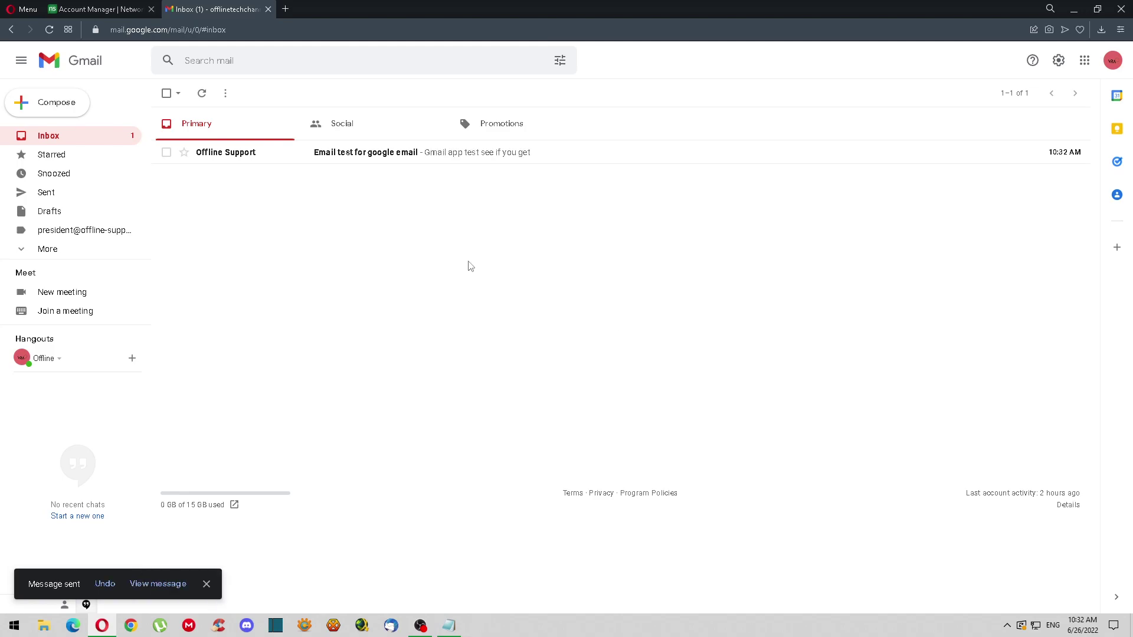
click(299, 154)
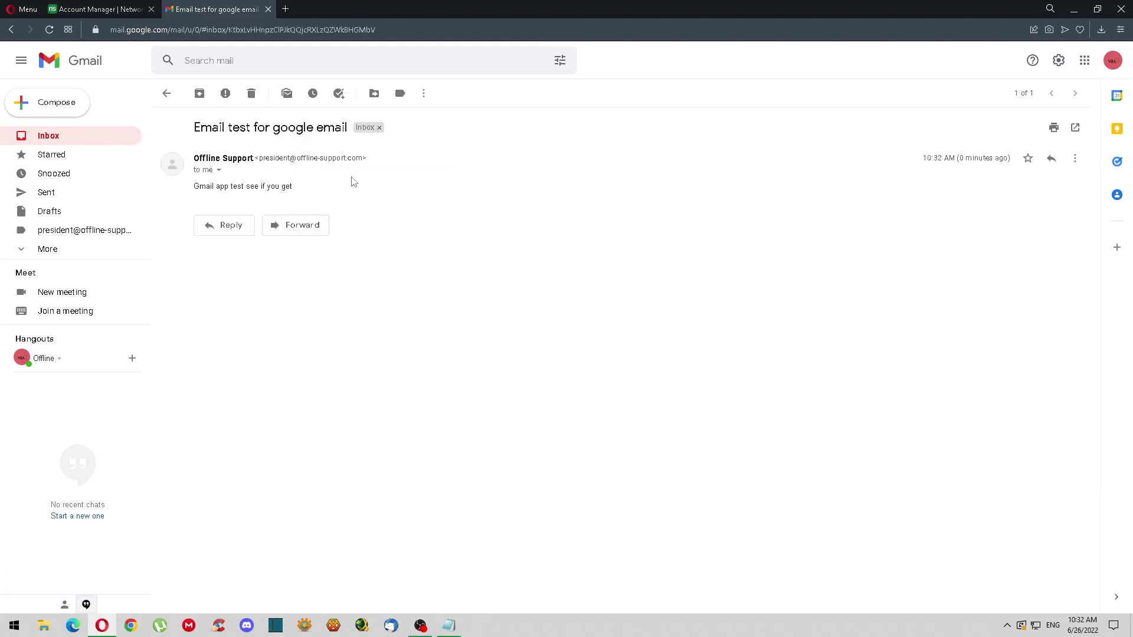
drag(388, 160, 194, 158)
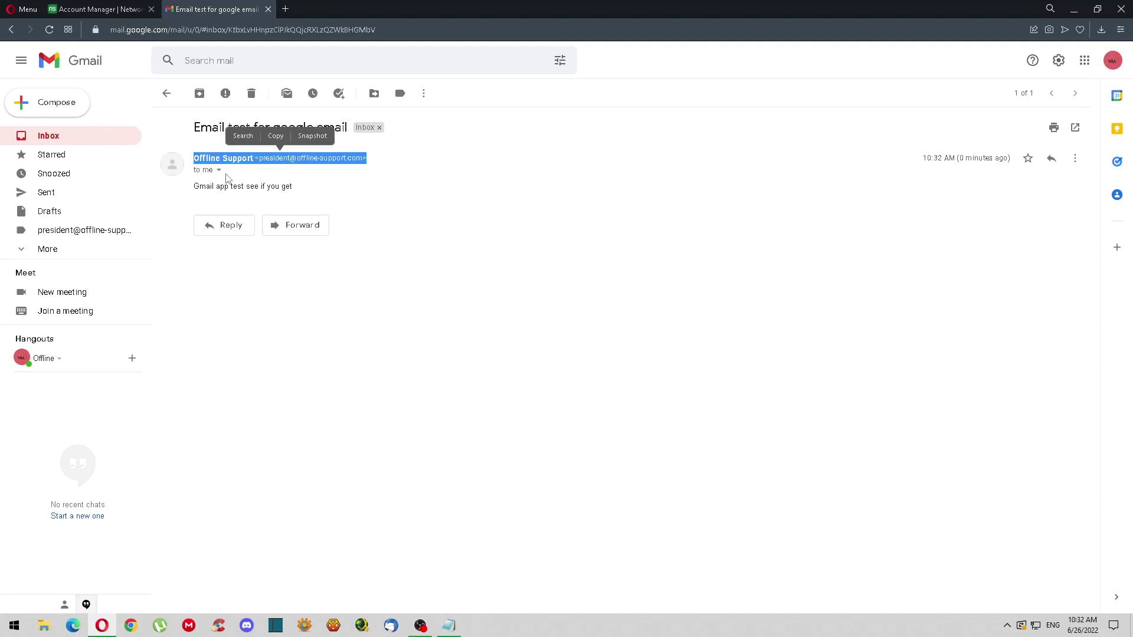
click(219, 171)
drag(391, 204, 275, 204)
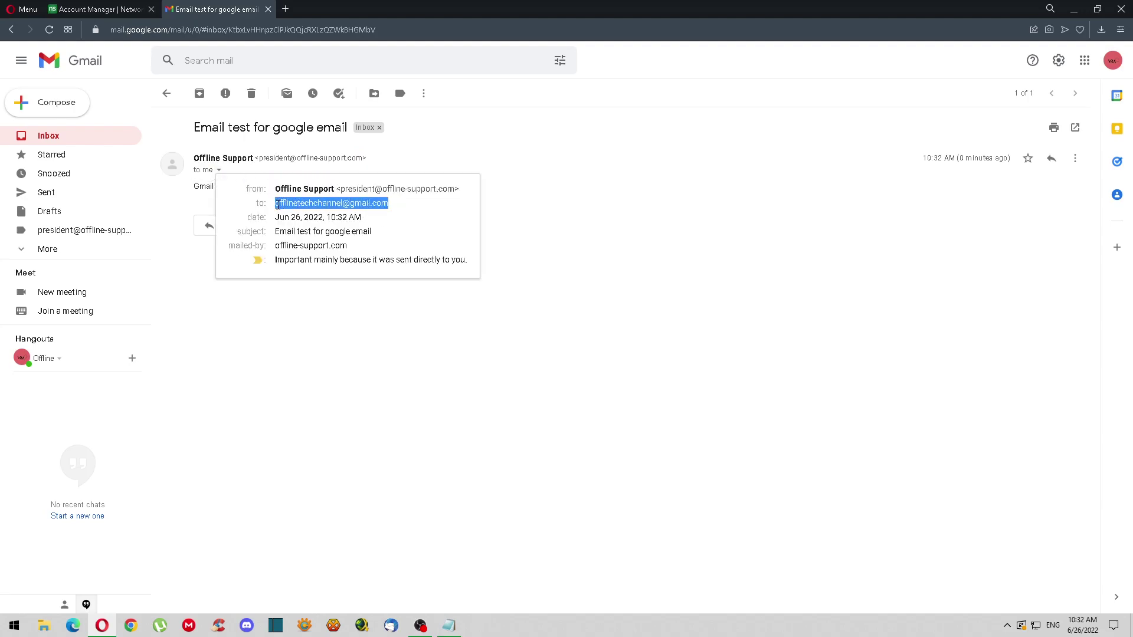
click(589, 231)
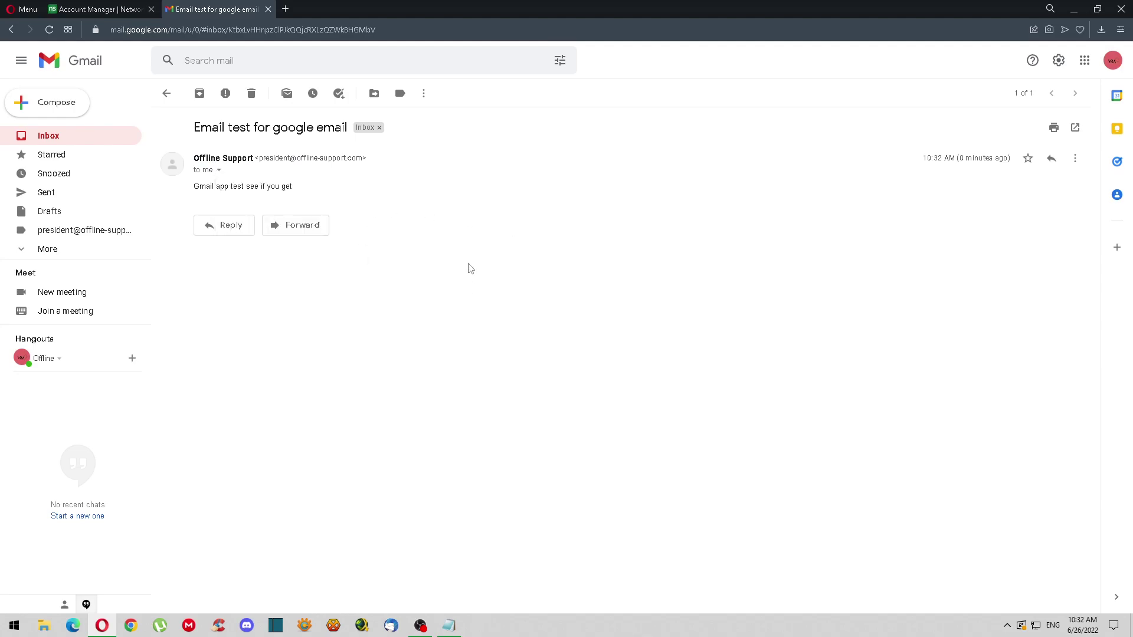
click(109, 141)
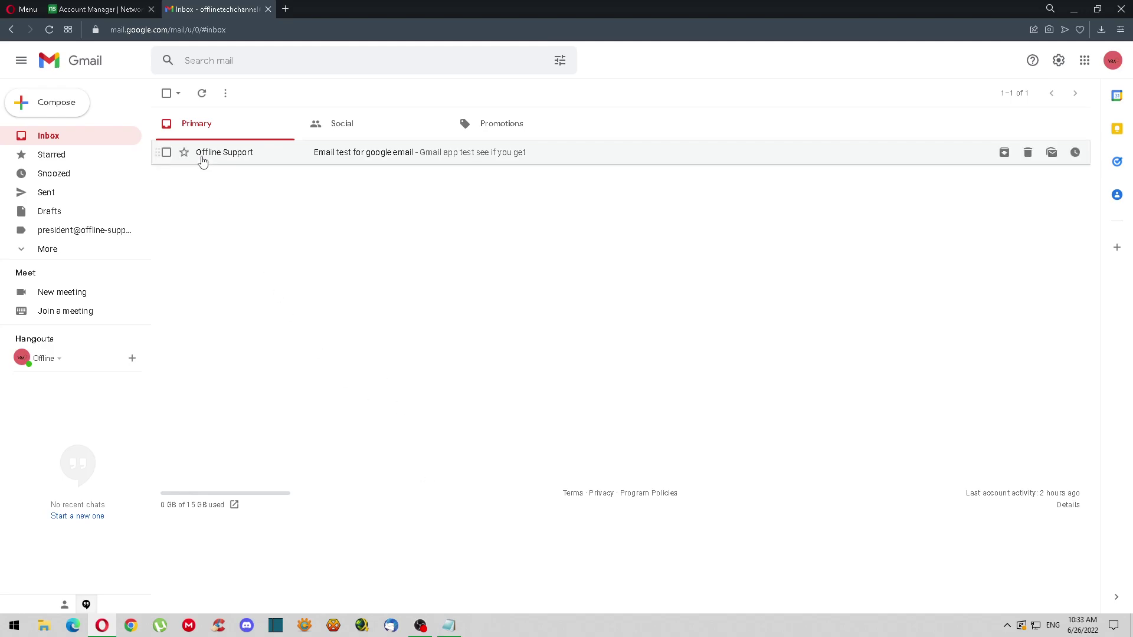
Reply 'Working fine, network solution rocks!' to 'Email test for google email' and reopen the thread
click(246, 154)
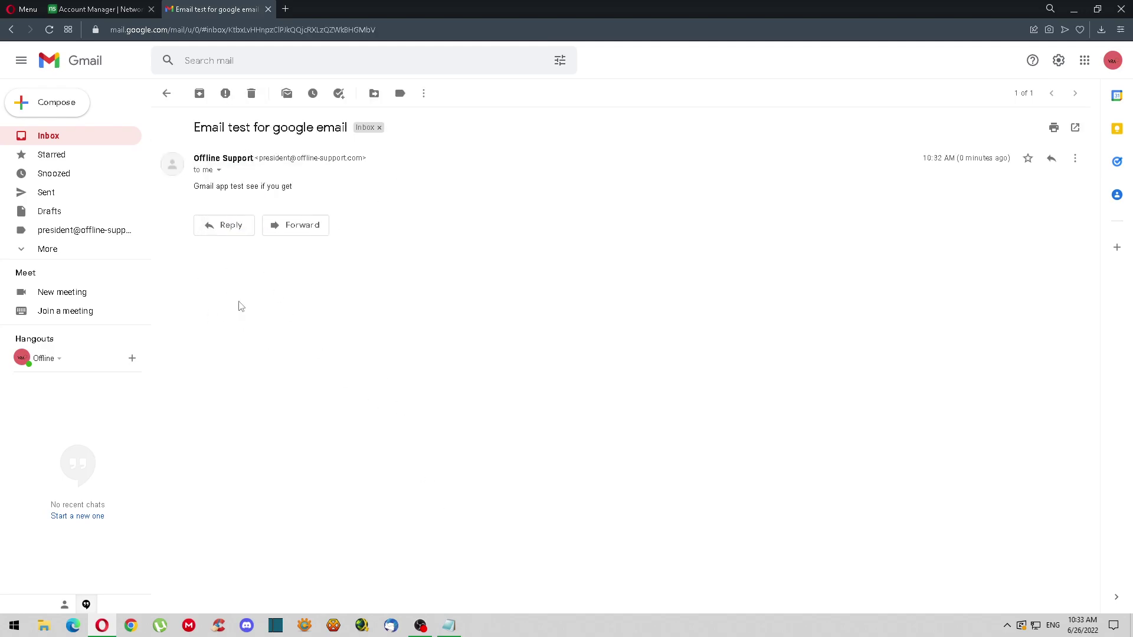
click(228, 224)
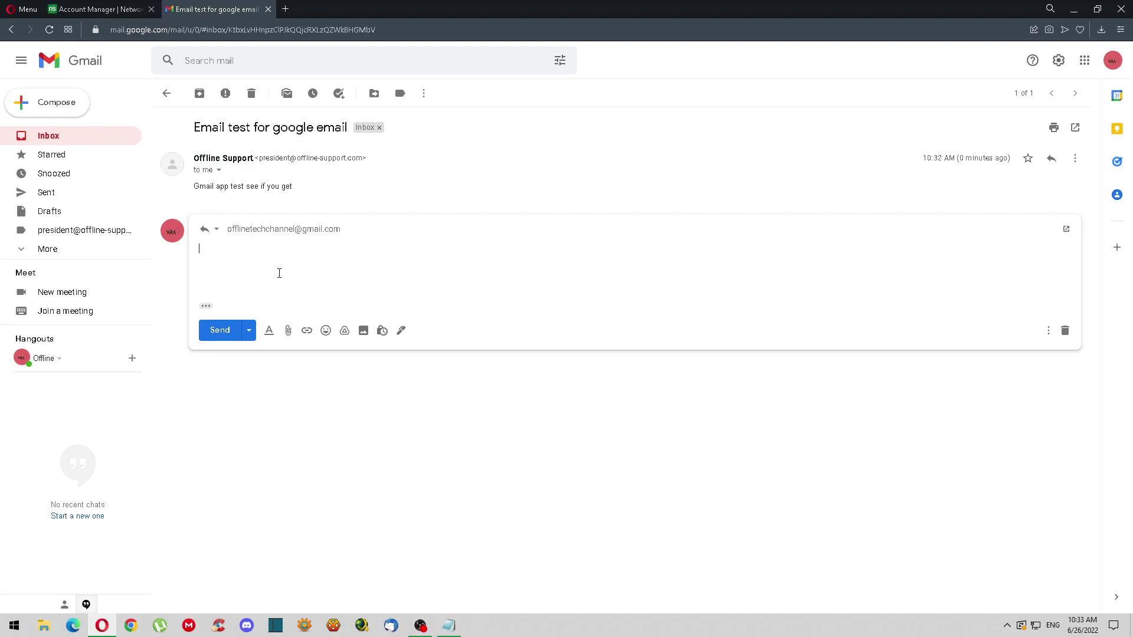
text(ing )
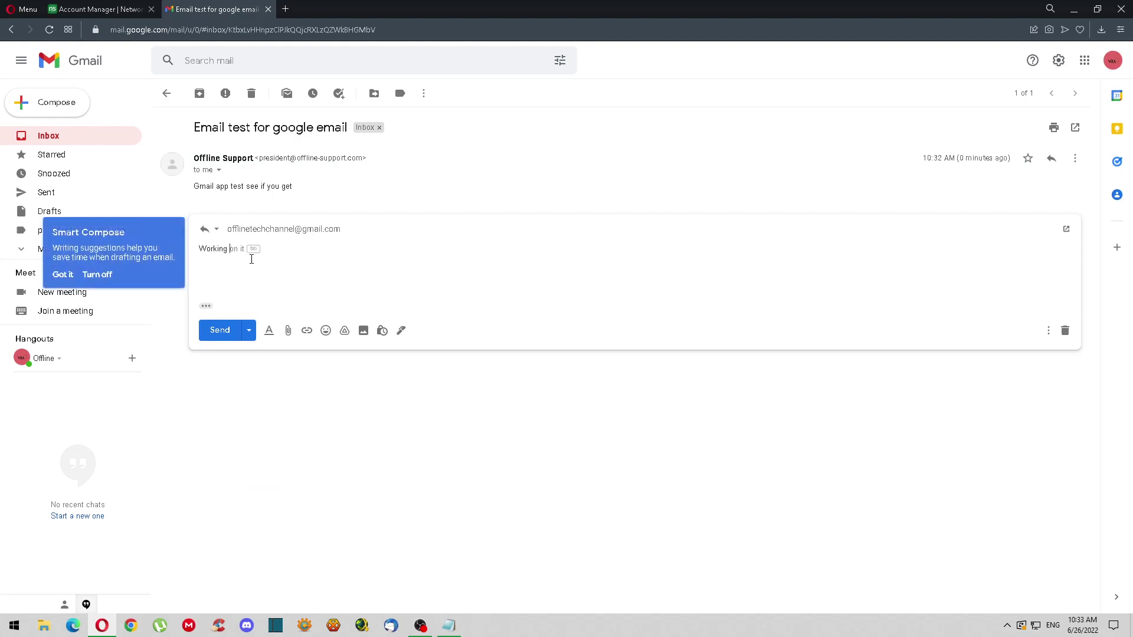
text(fine, bne)
text(bnet)
click(227, 330)
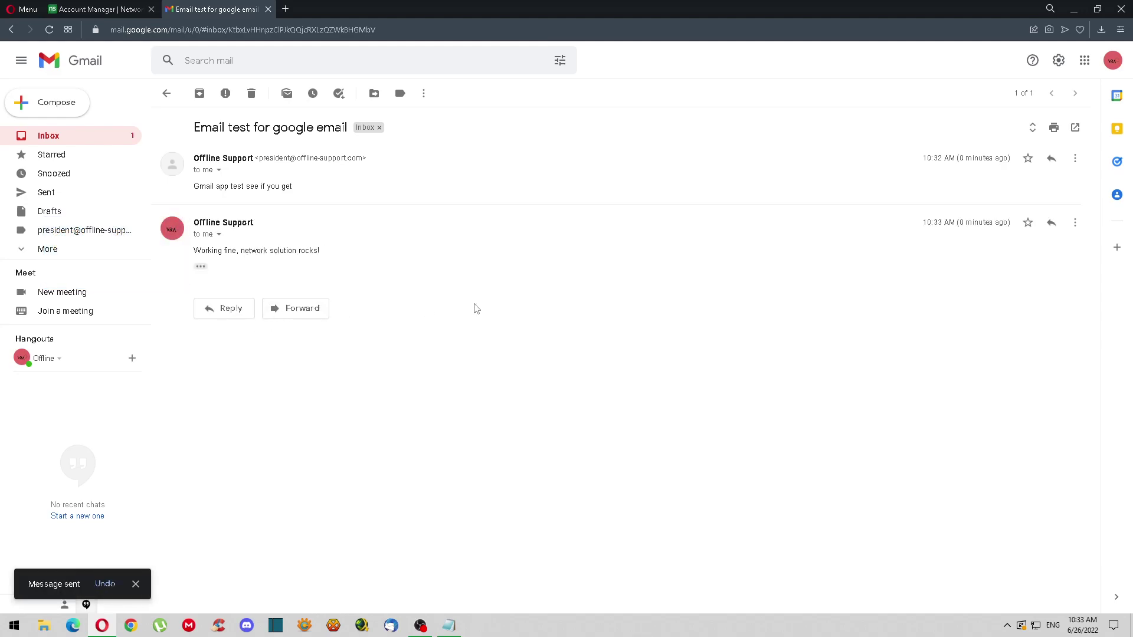
click(106, 139)
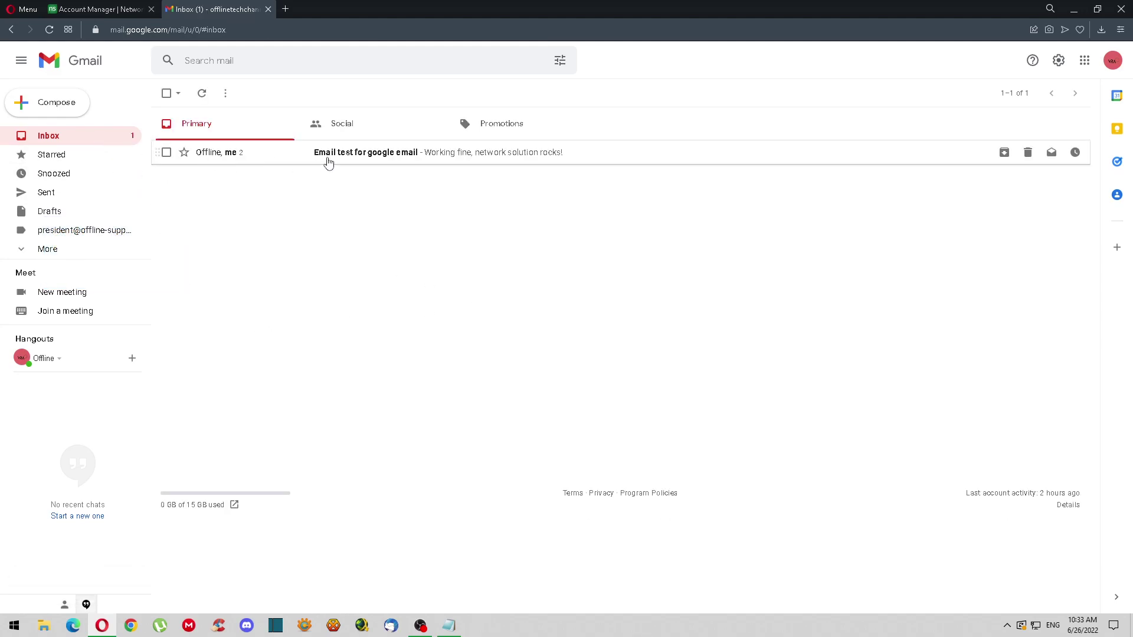
click(343, 158)
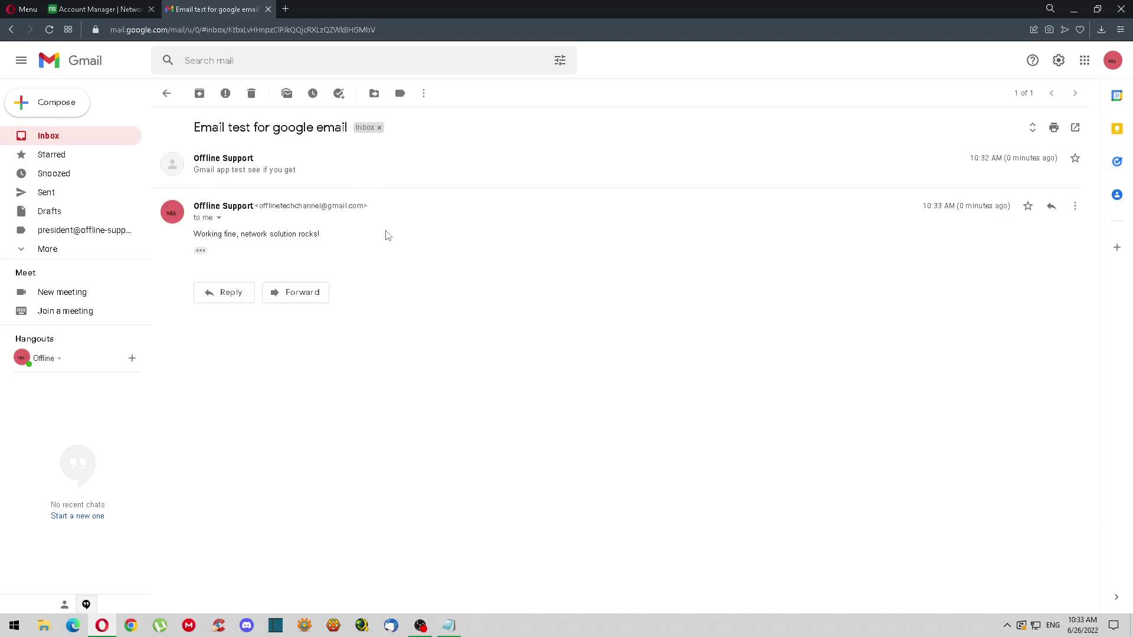
click(351, 176)
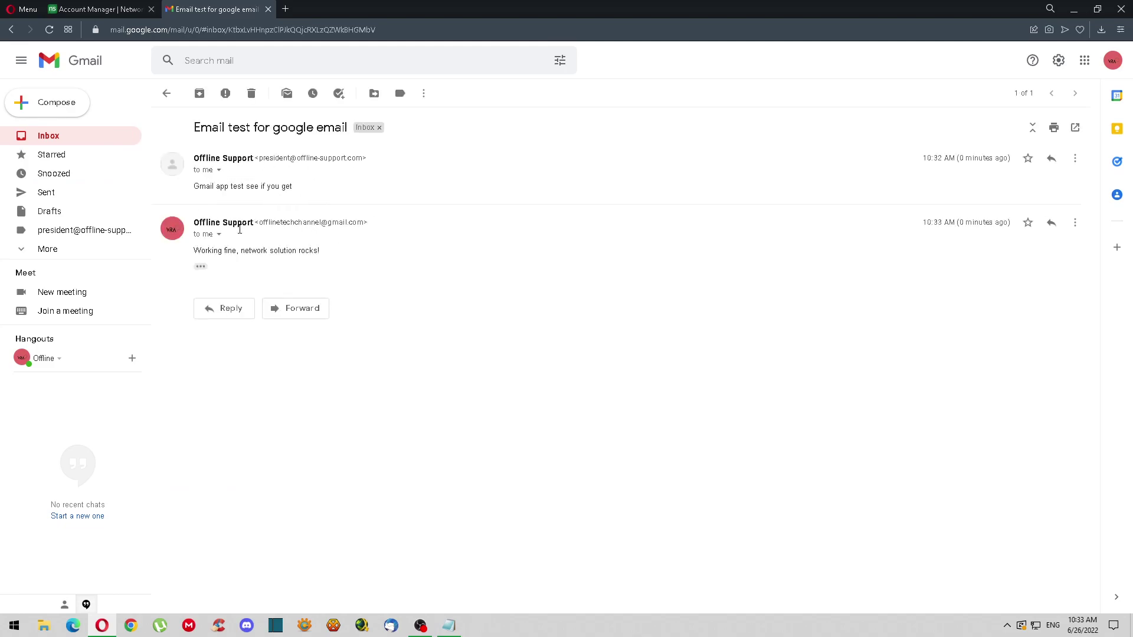